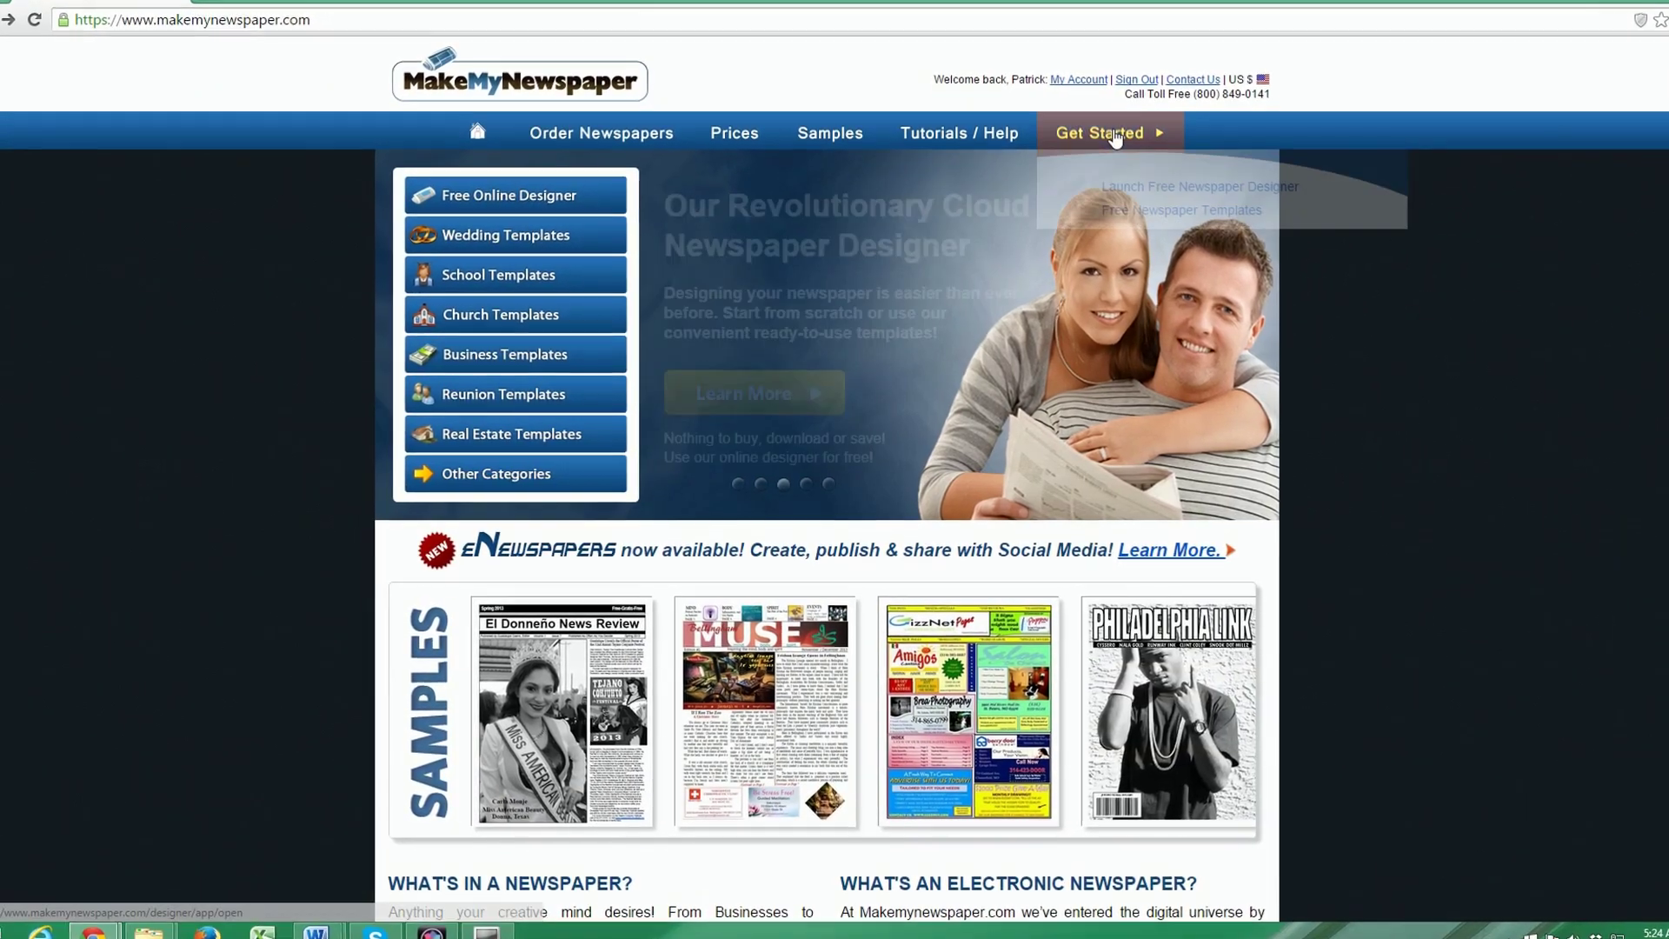
Launch the Free Newspaper Designer from the Get Started menu.
mouse_move(1115, 139)
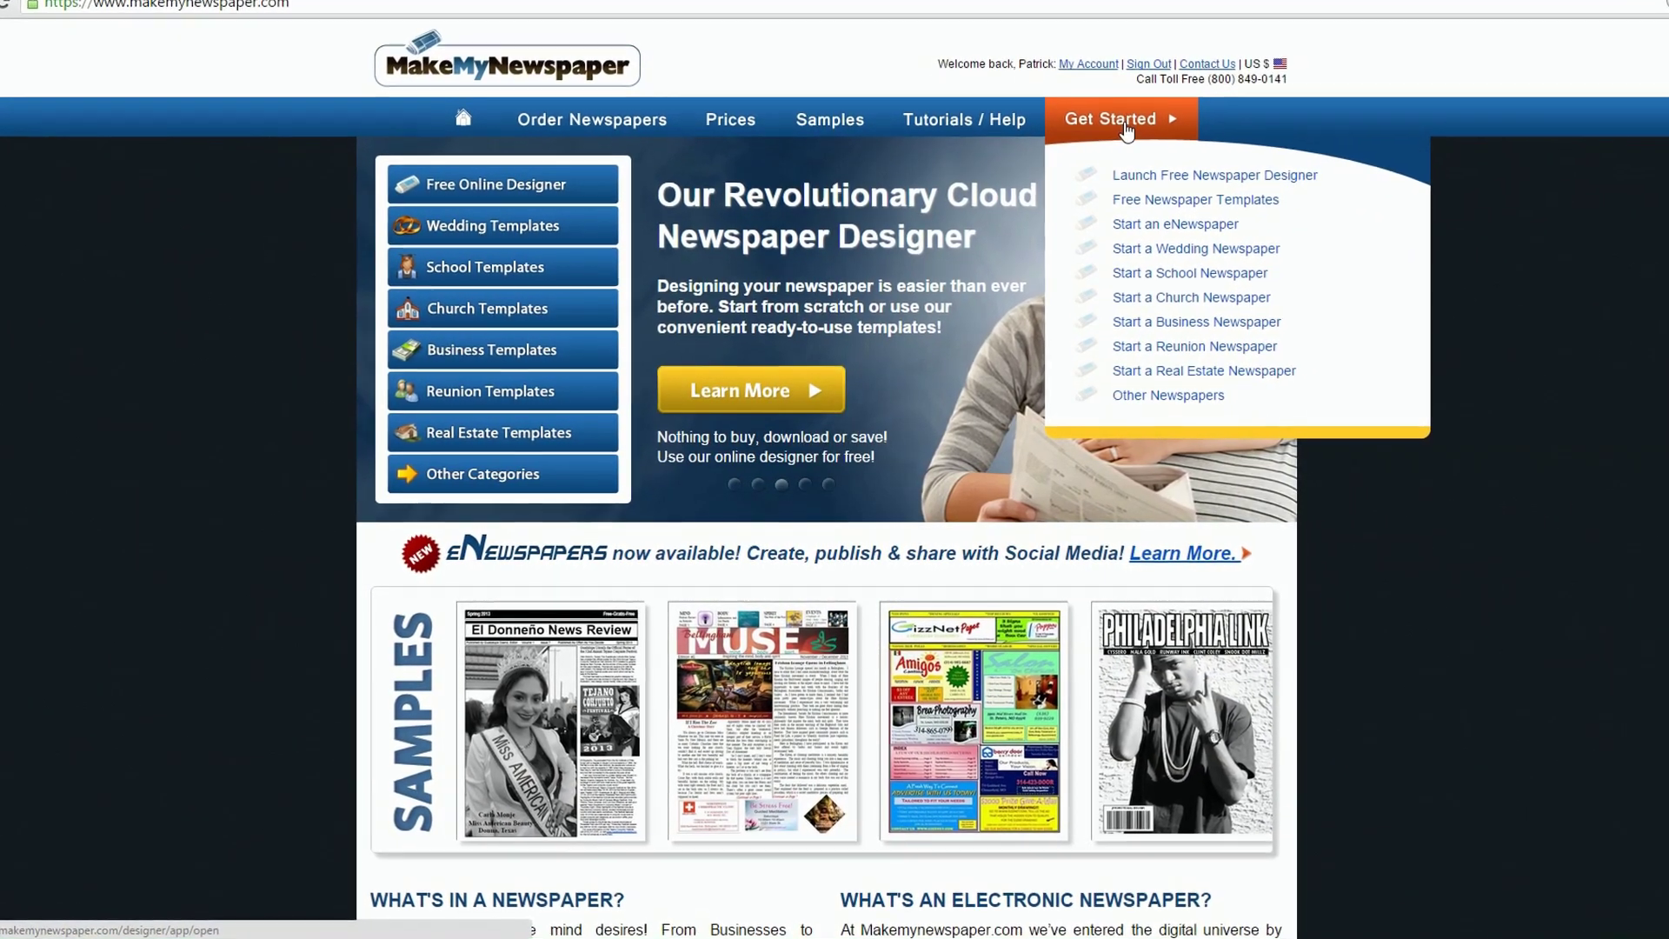
left_click(1141, 170)
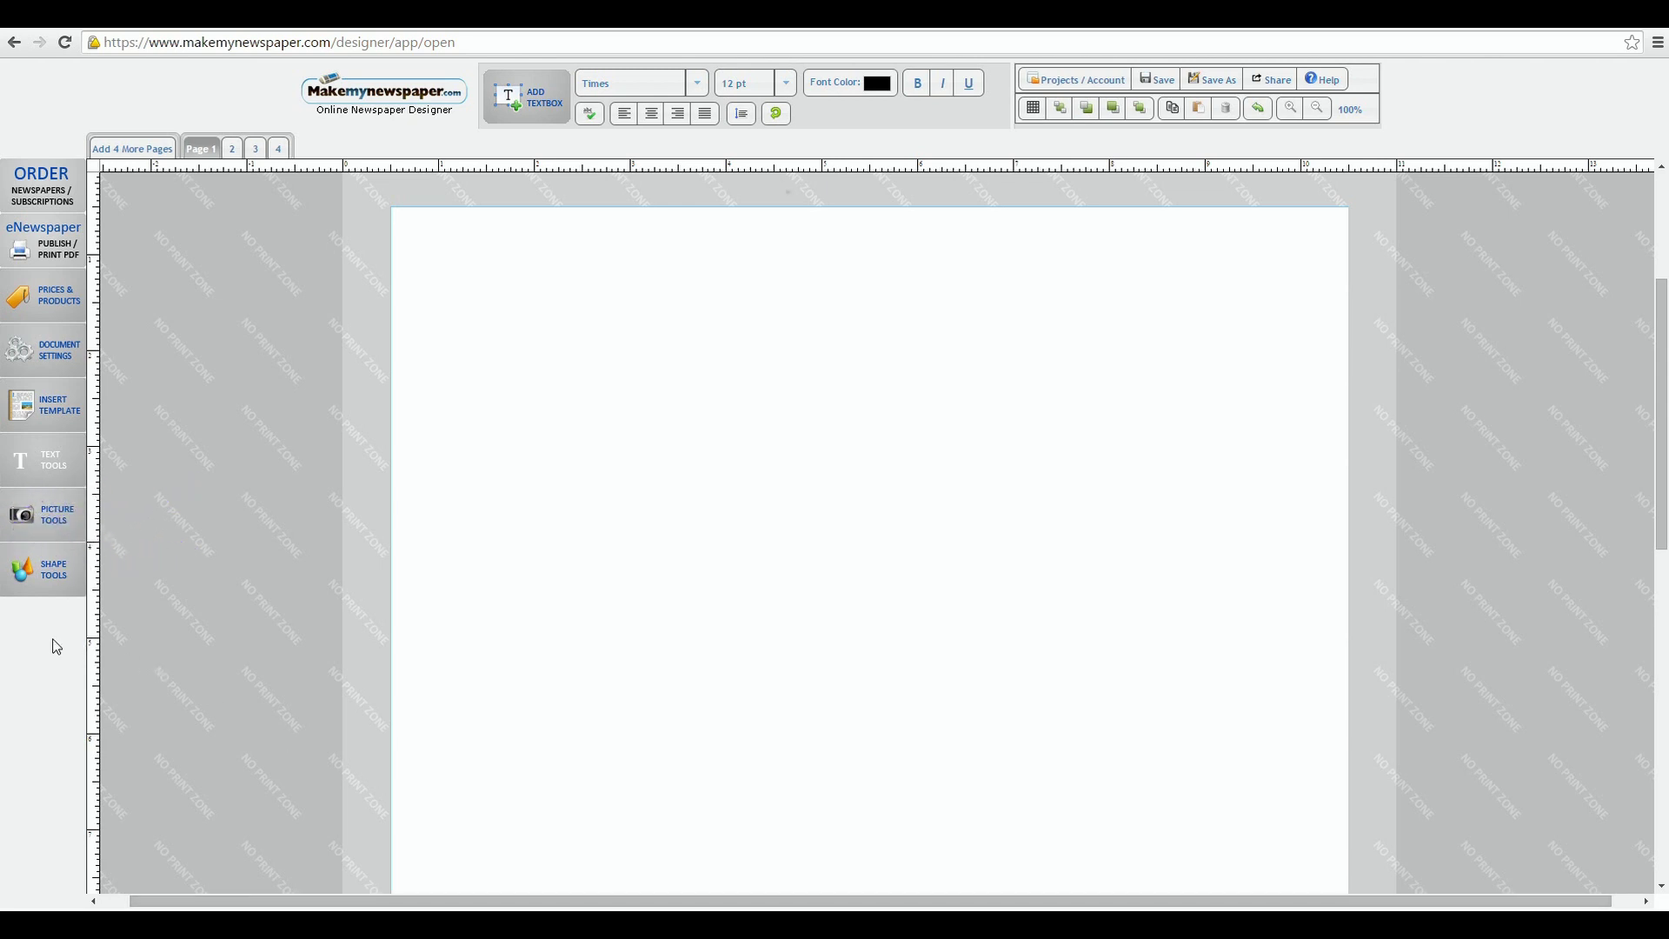
Show the Picture Tools and drag an Add Picture box onto Page 1.
left_click(60, 514)
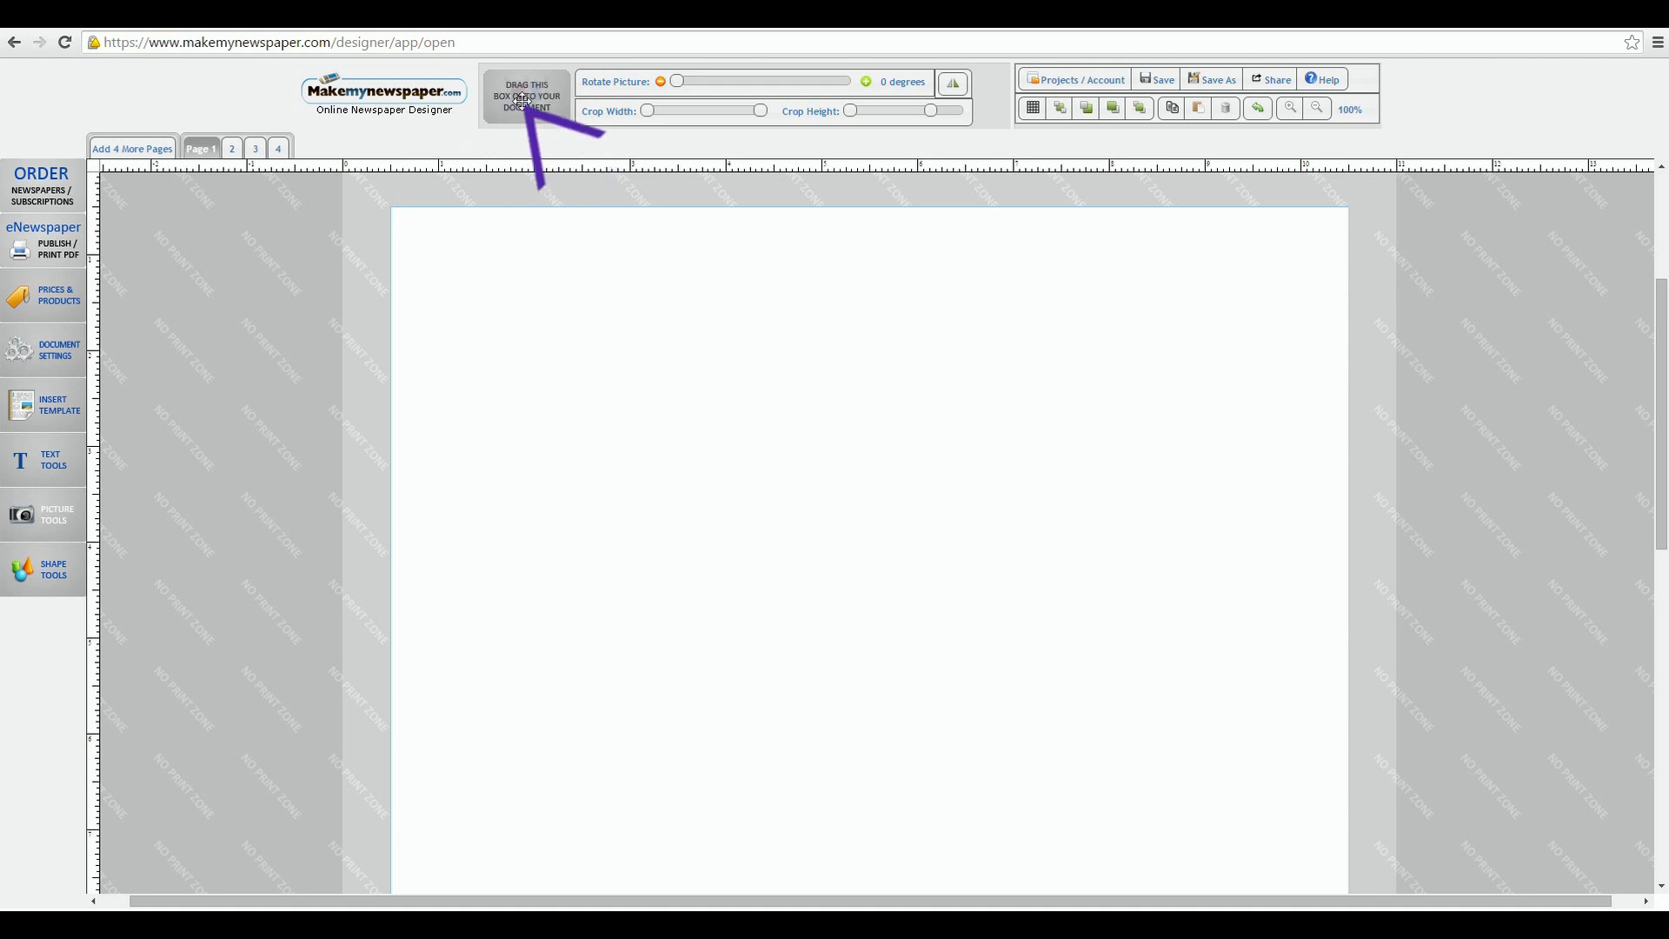
left_click_drag(553, 121, 587, 380)
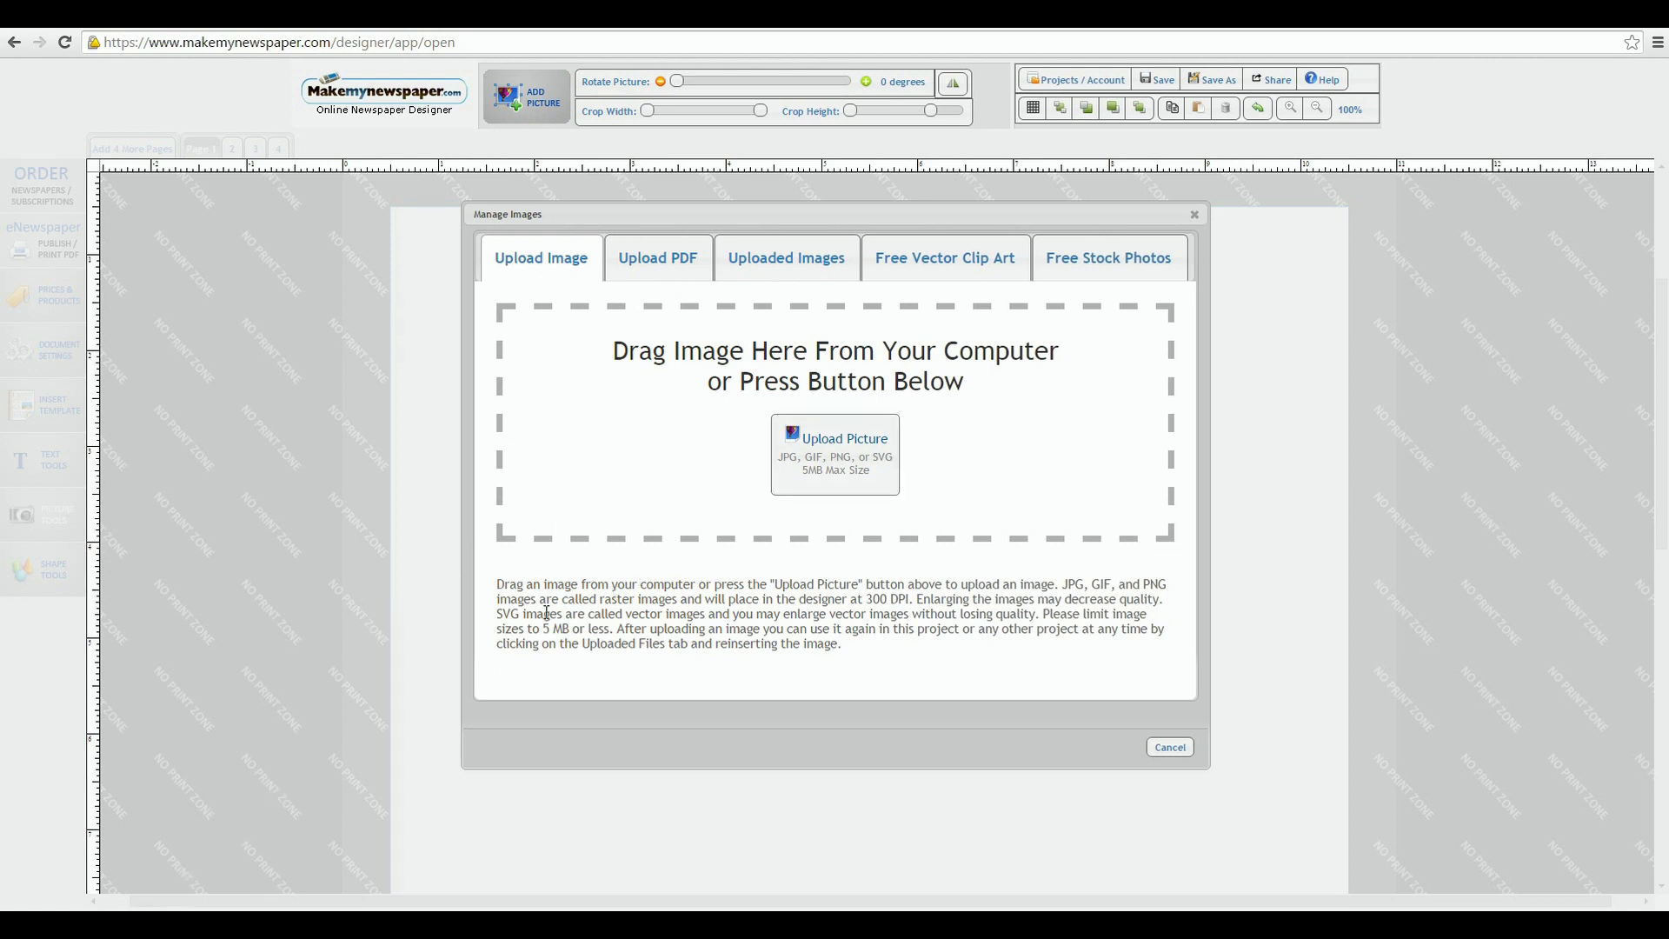
Upload BnB.jpg from the Pictures folder into the Manage Images drop zone.
mouse_move(208, 923)
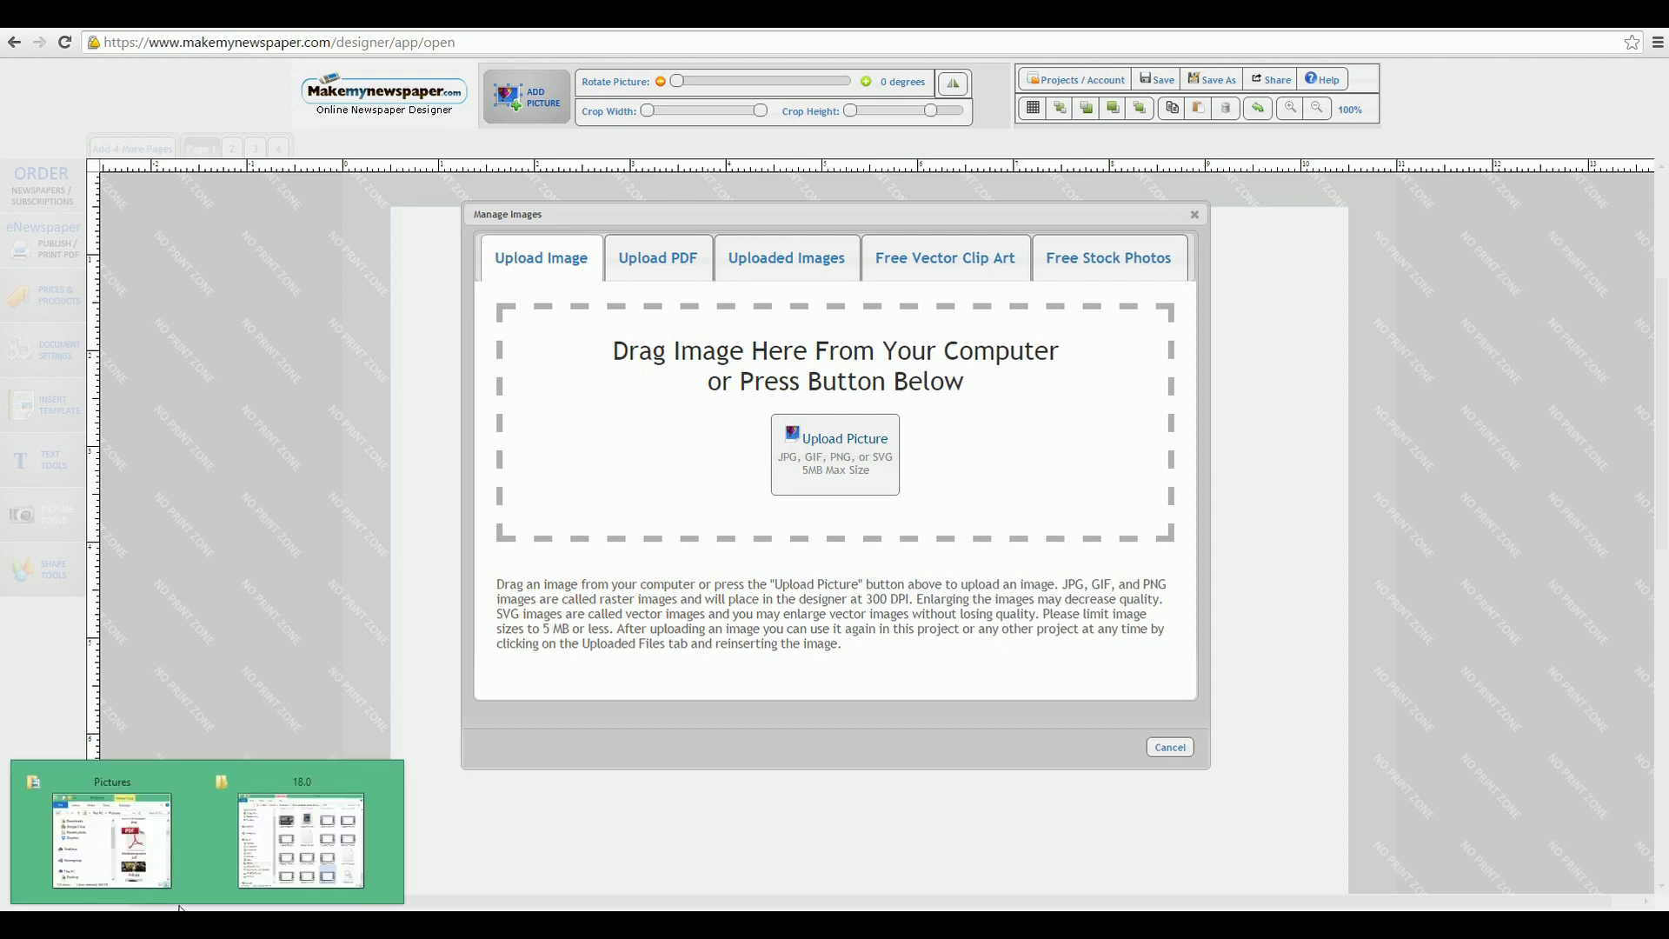
left_click(147, 872)
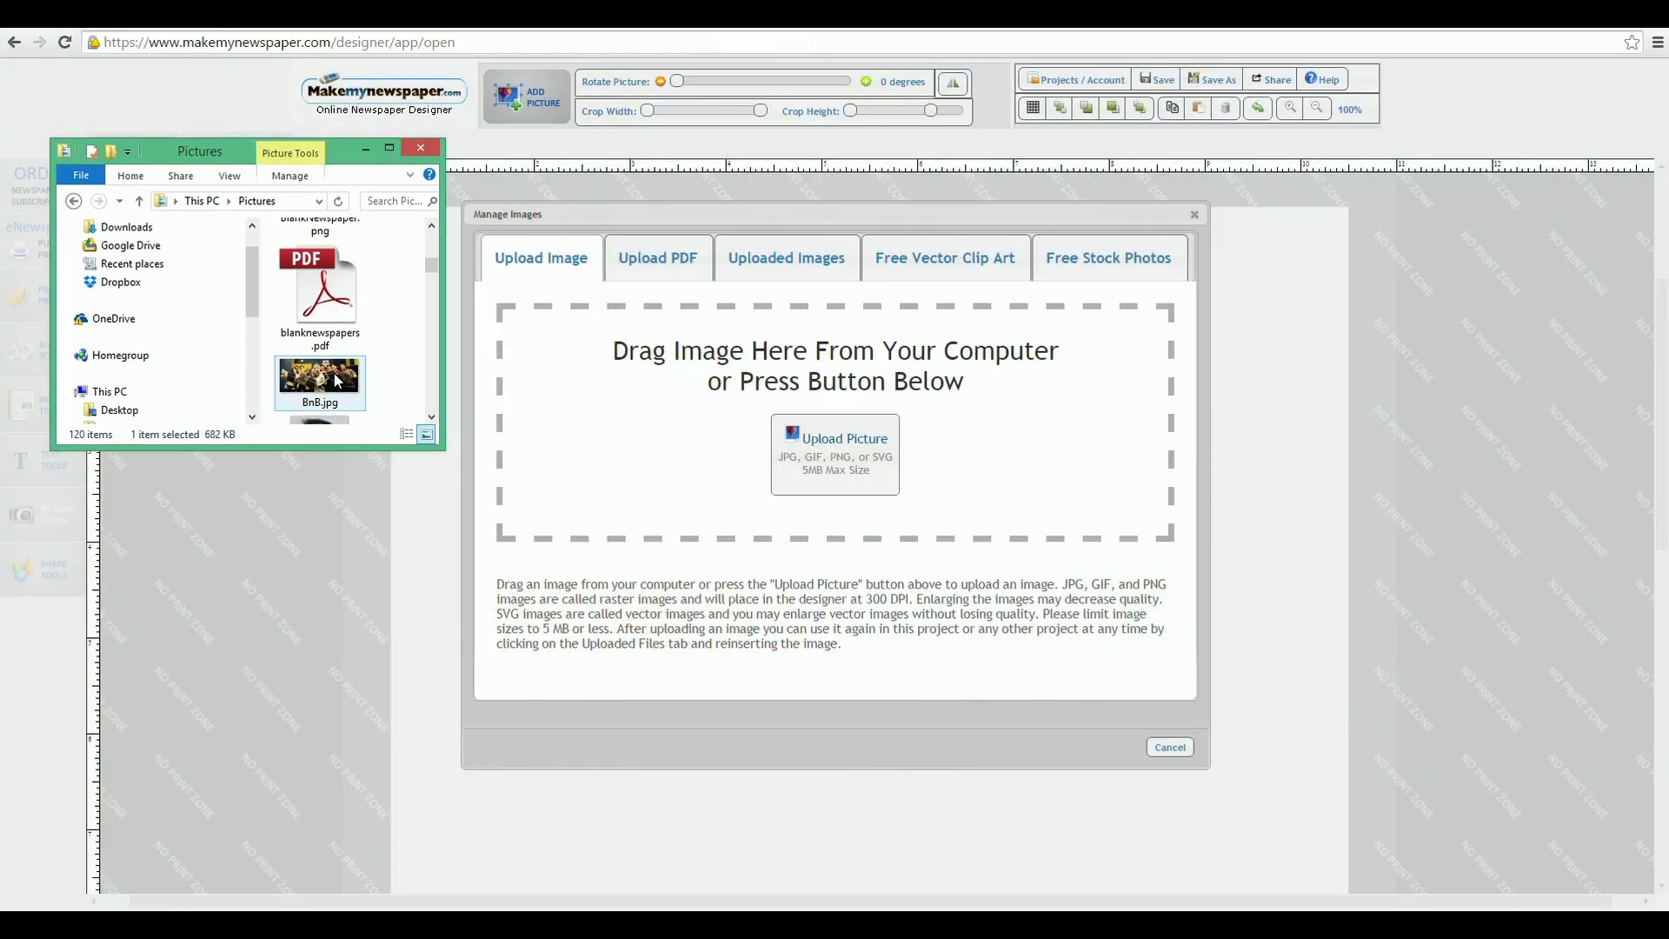
left_click_drag(337, 381, 838, 470)
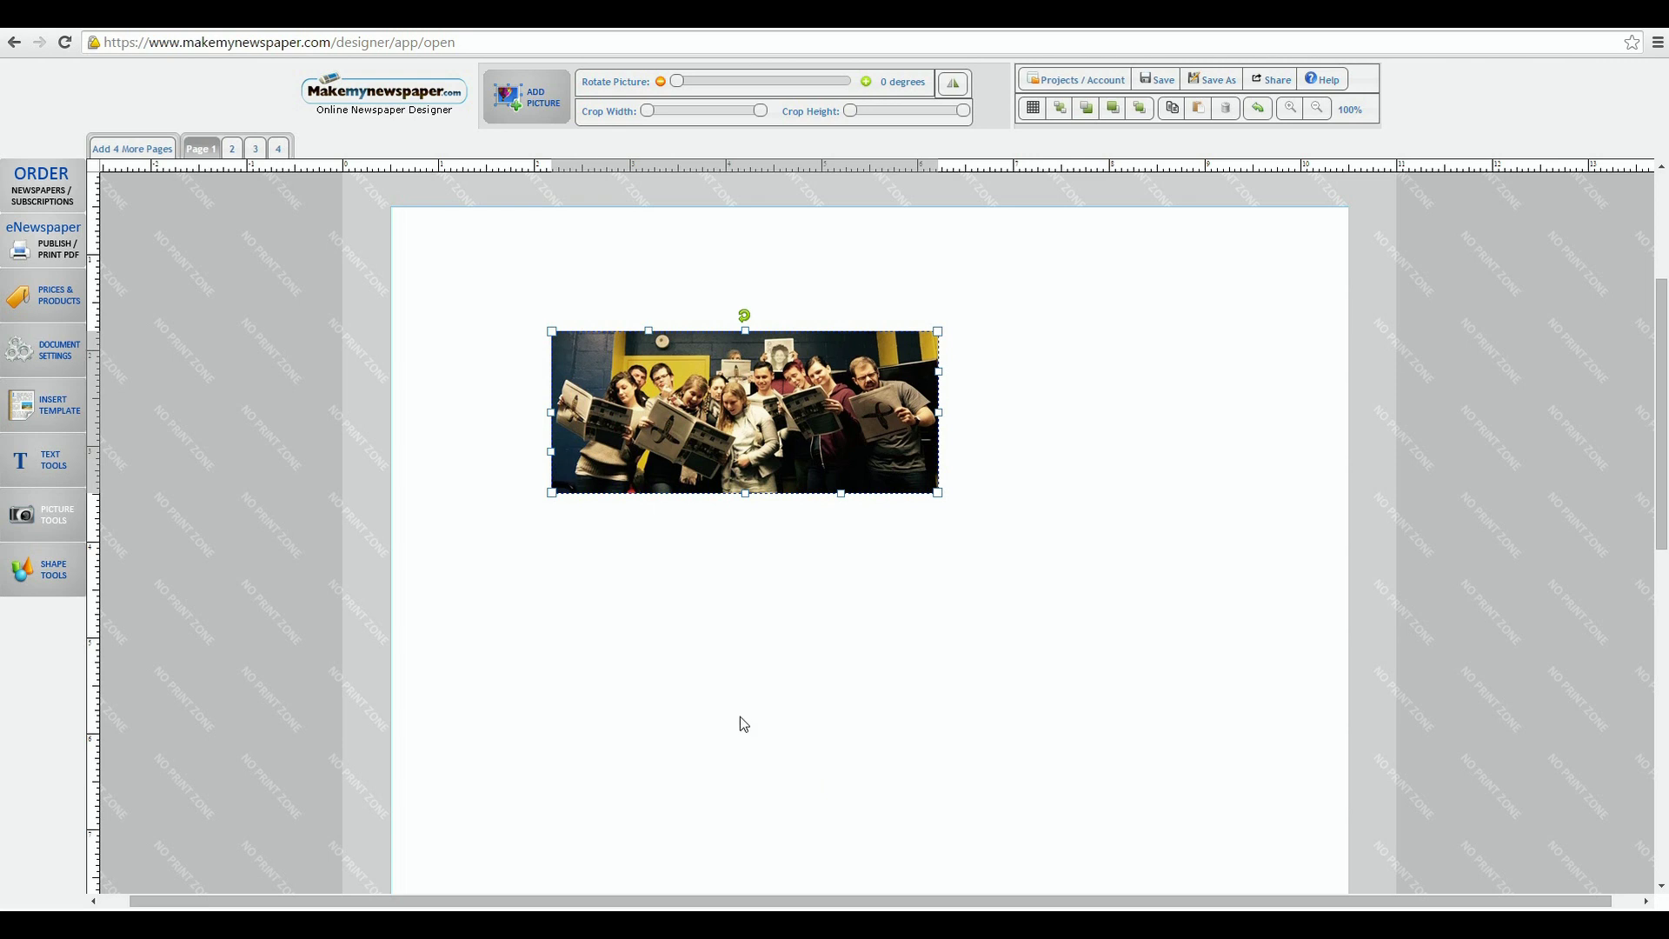
Reopen Manage Images and browse its Upload PDF and Uploaded Images tabs.
left_click_drag(526, 100, 701, 352)
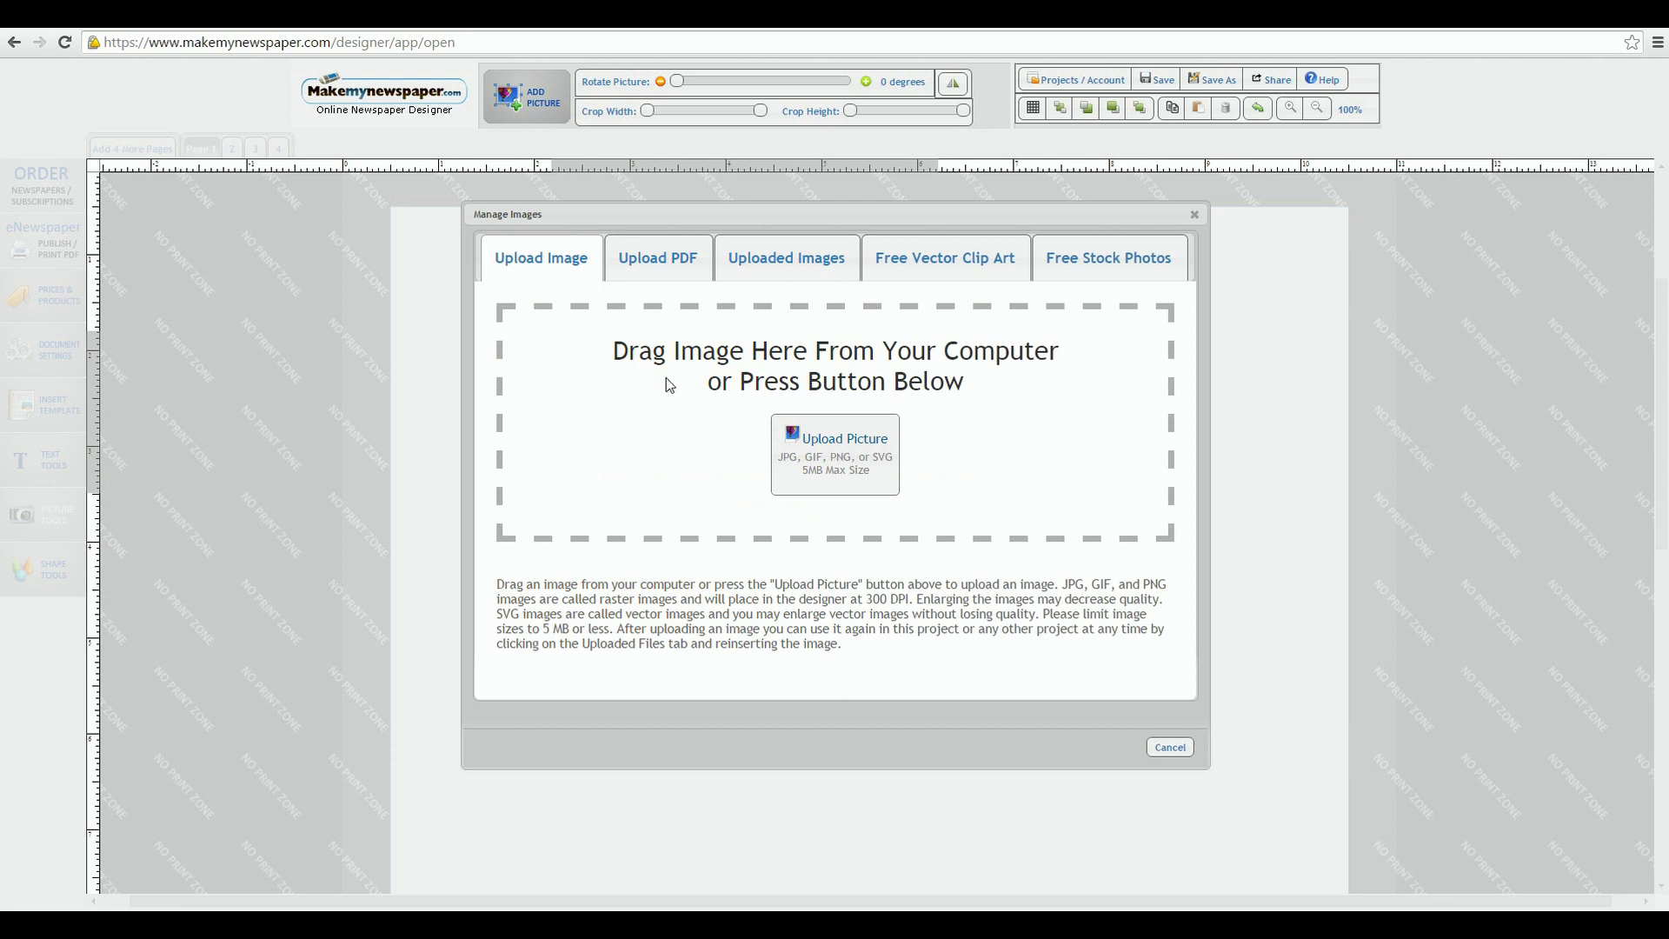
left_click(650, 272)
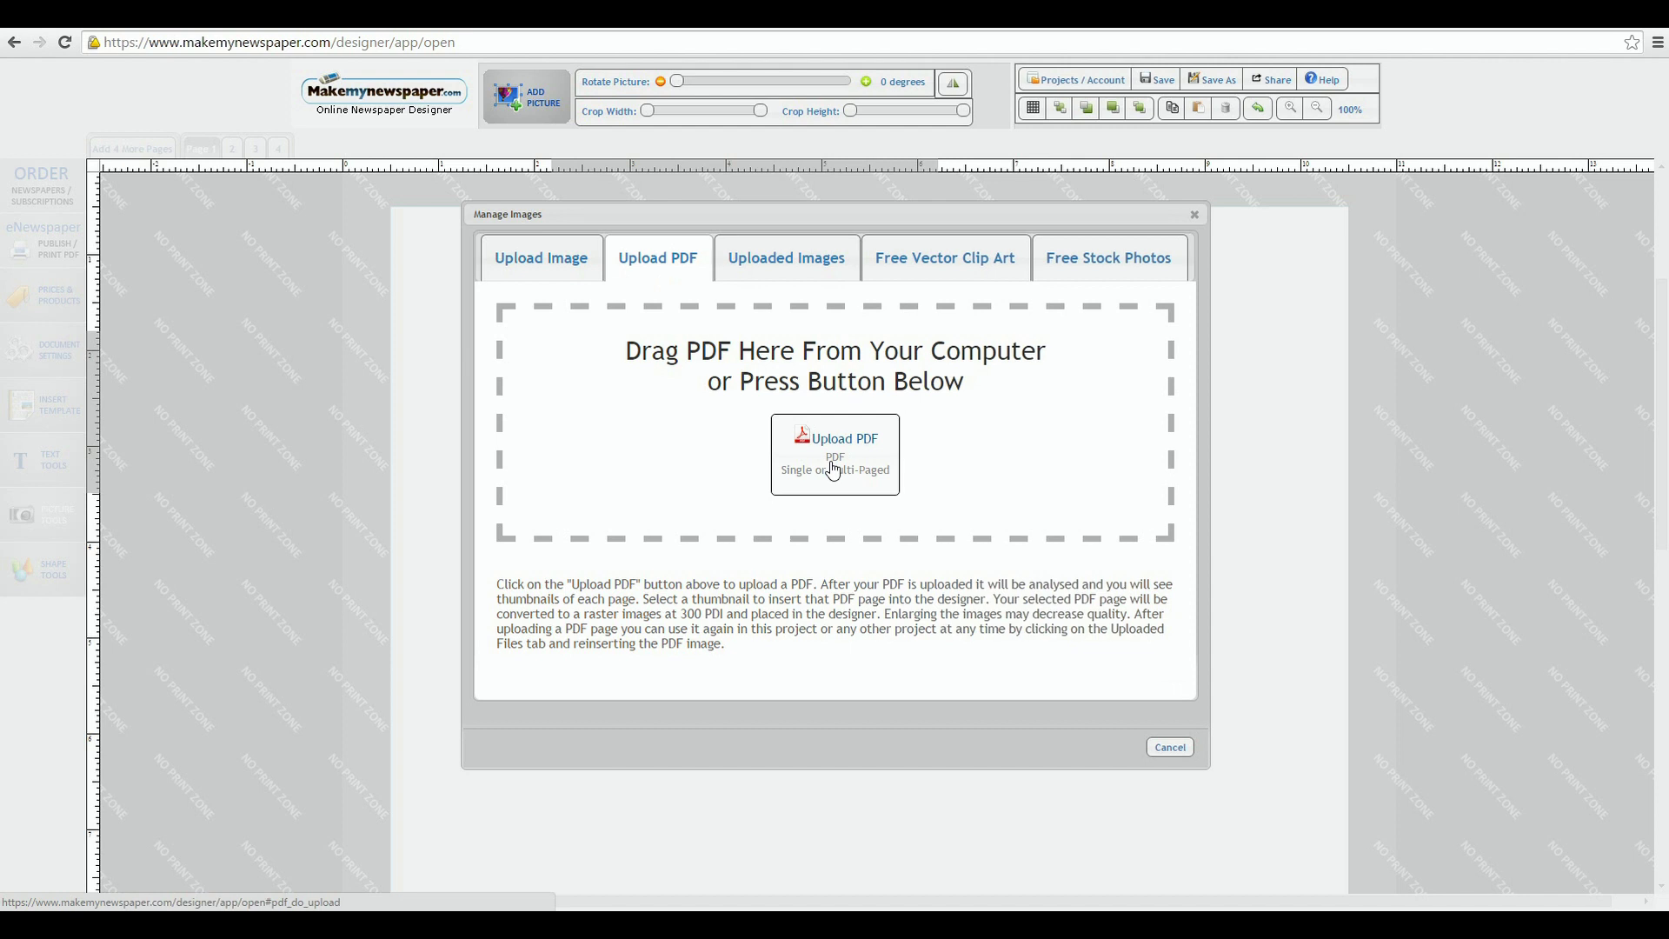
left_click(772, 272)
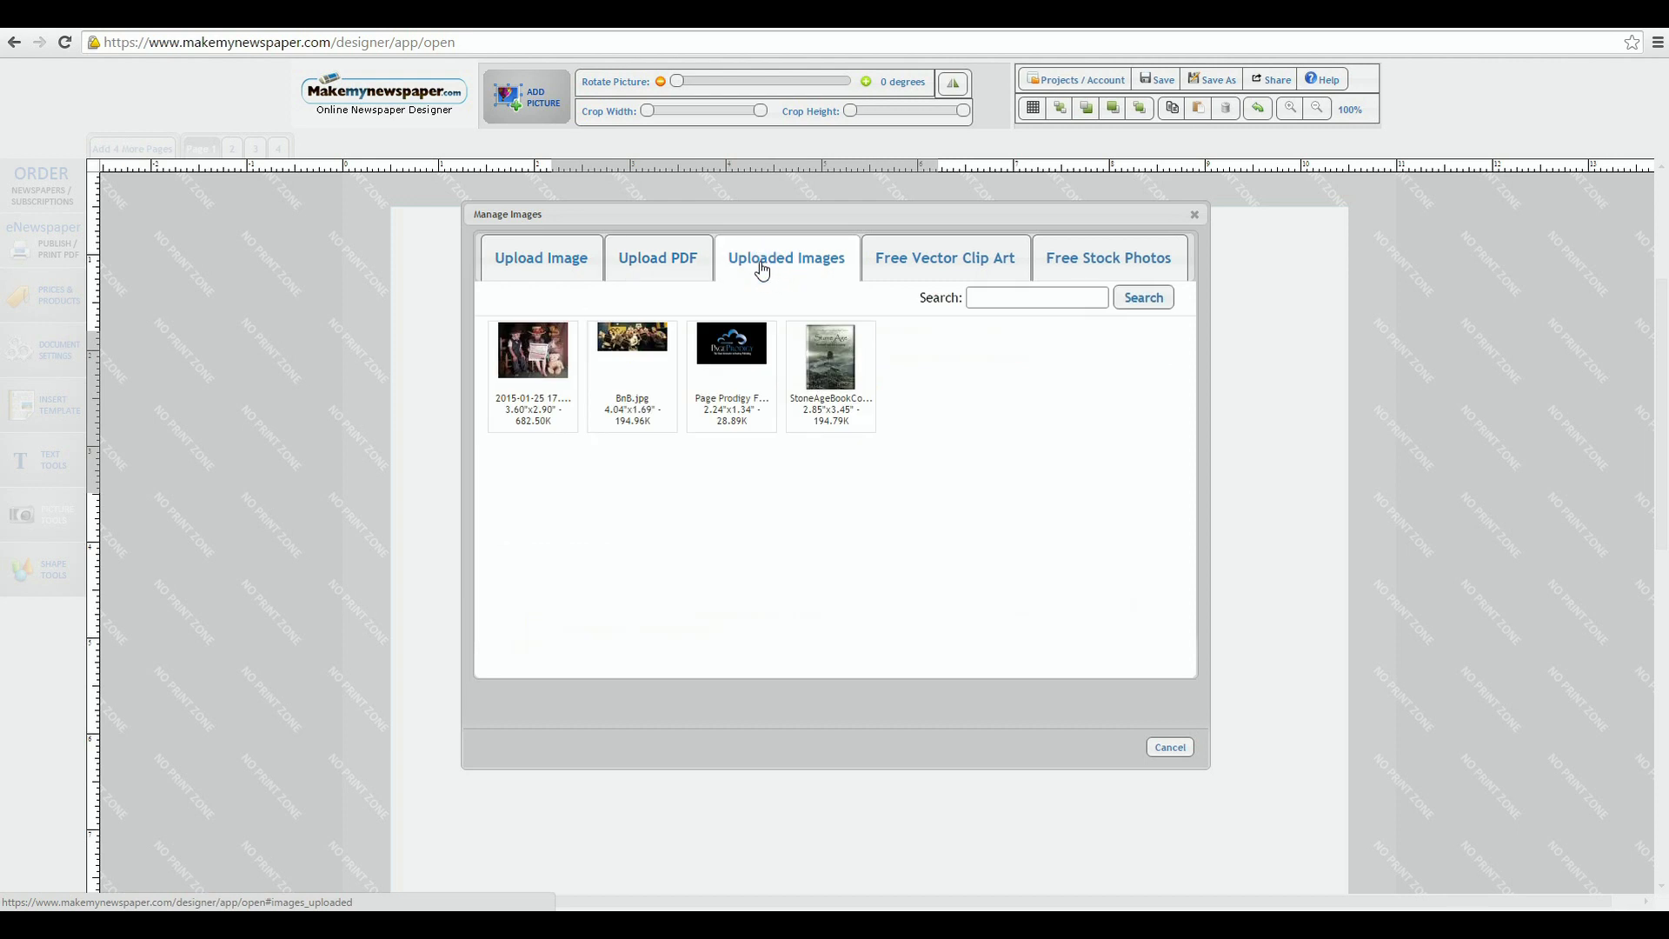
left_click(645, 355)
Insert the Bicycle vector clip art below the group photo and enlarge it.
left_click(936, 270)
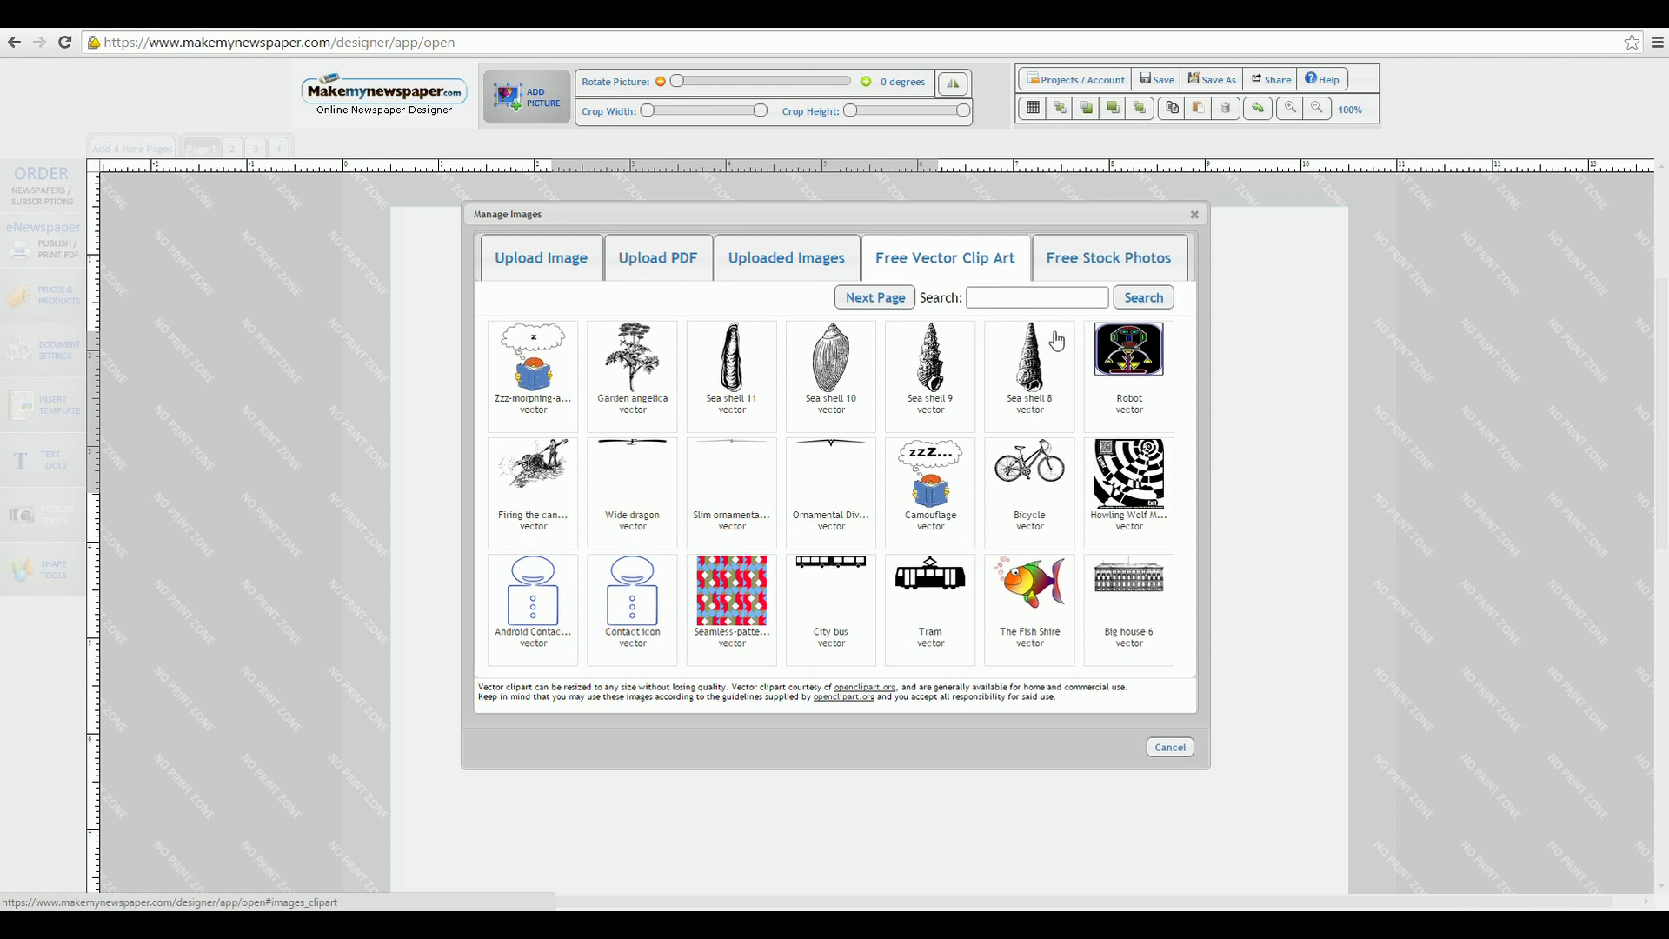
left_click(1032, 465)
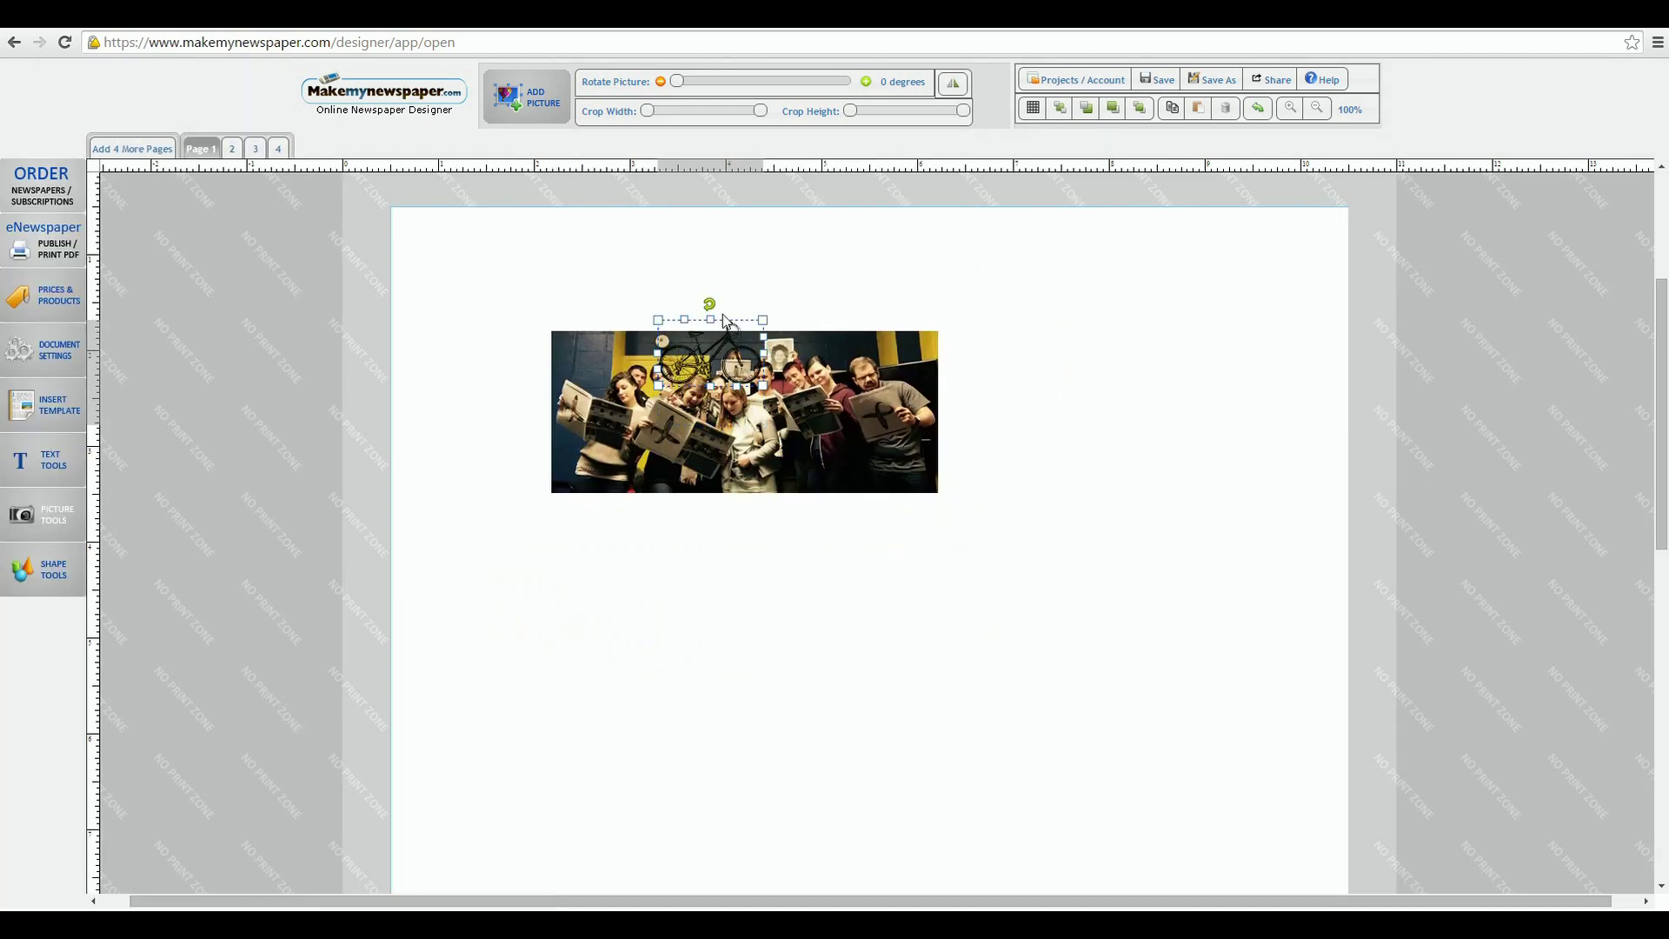
left_click_drag(719, 318, 717, 599)
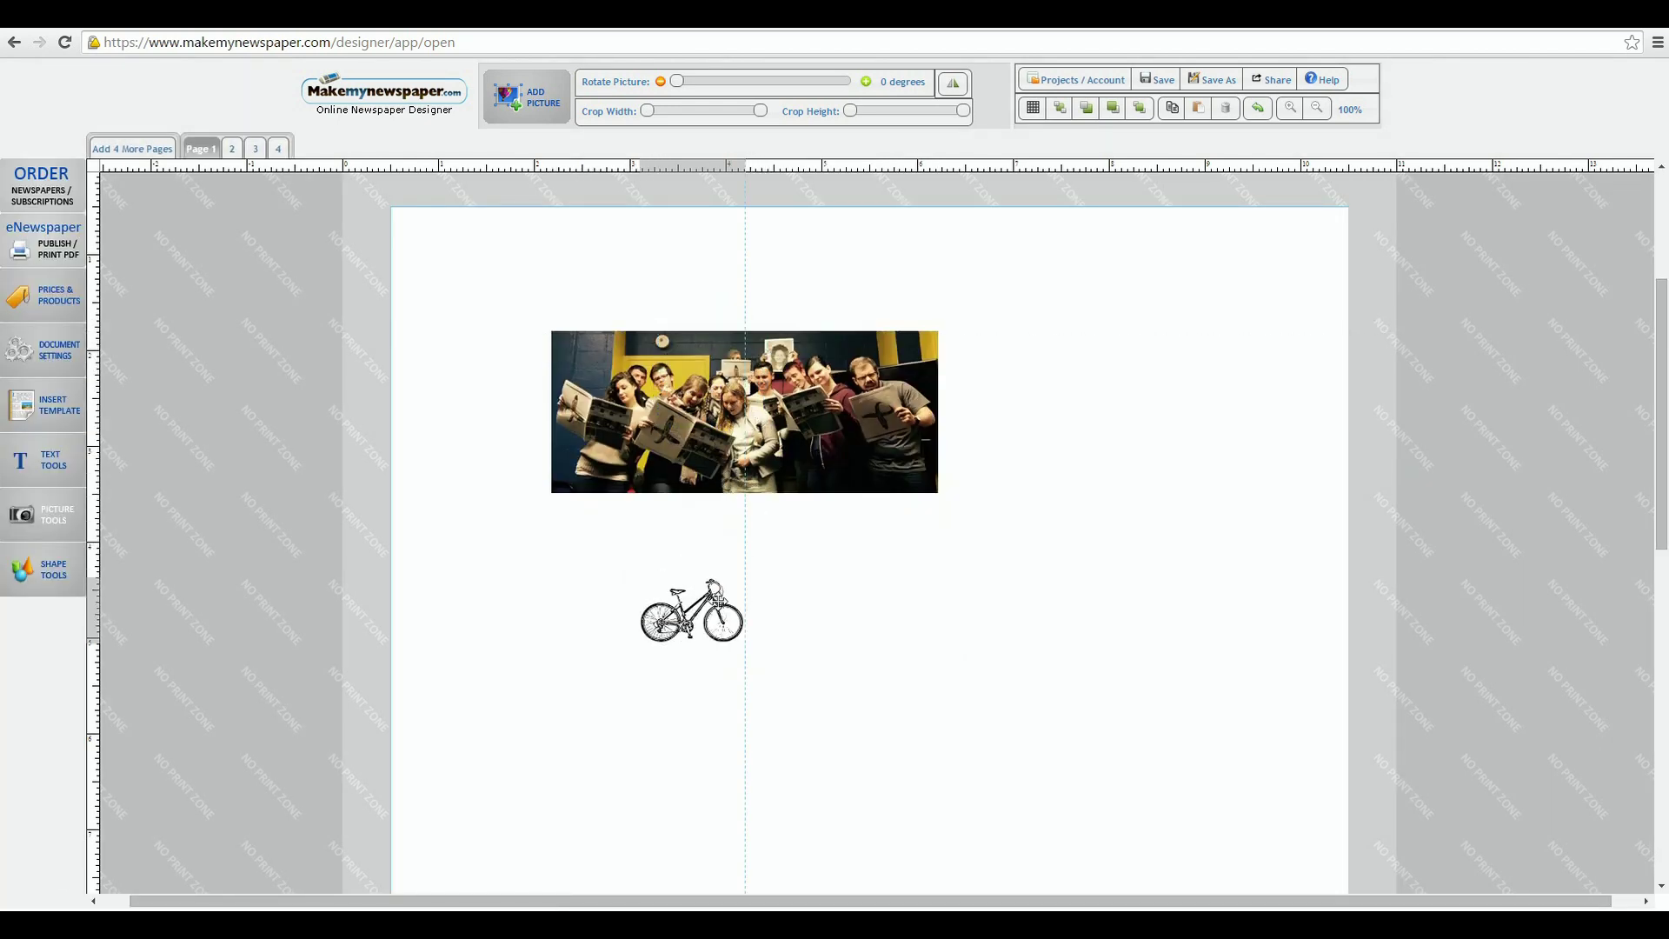
left_click(744, 646)
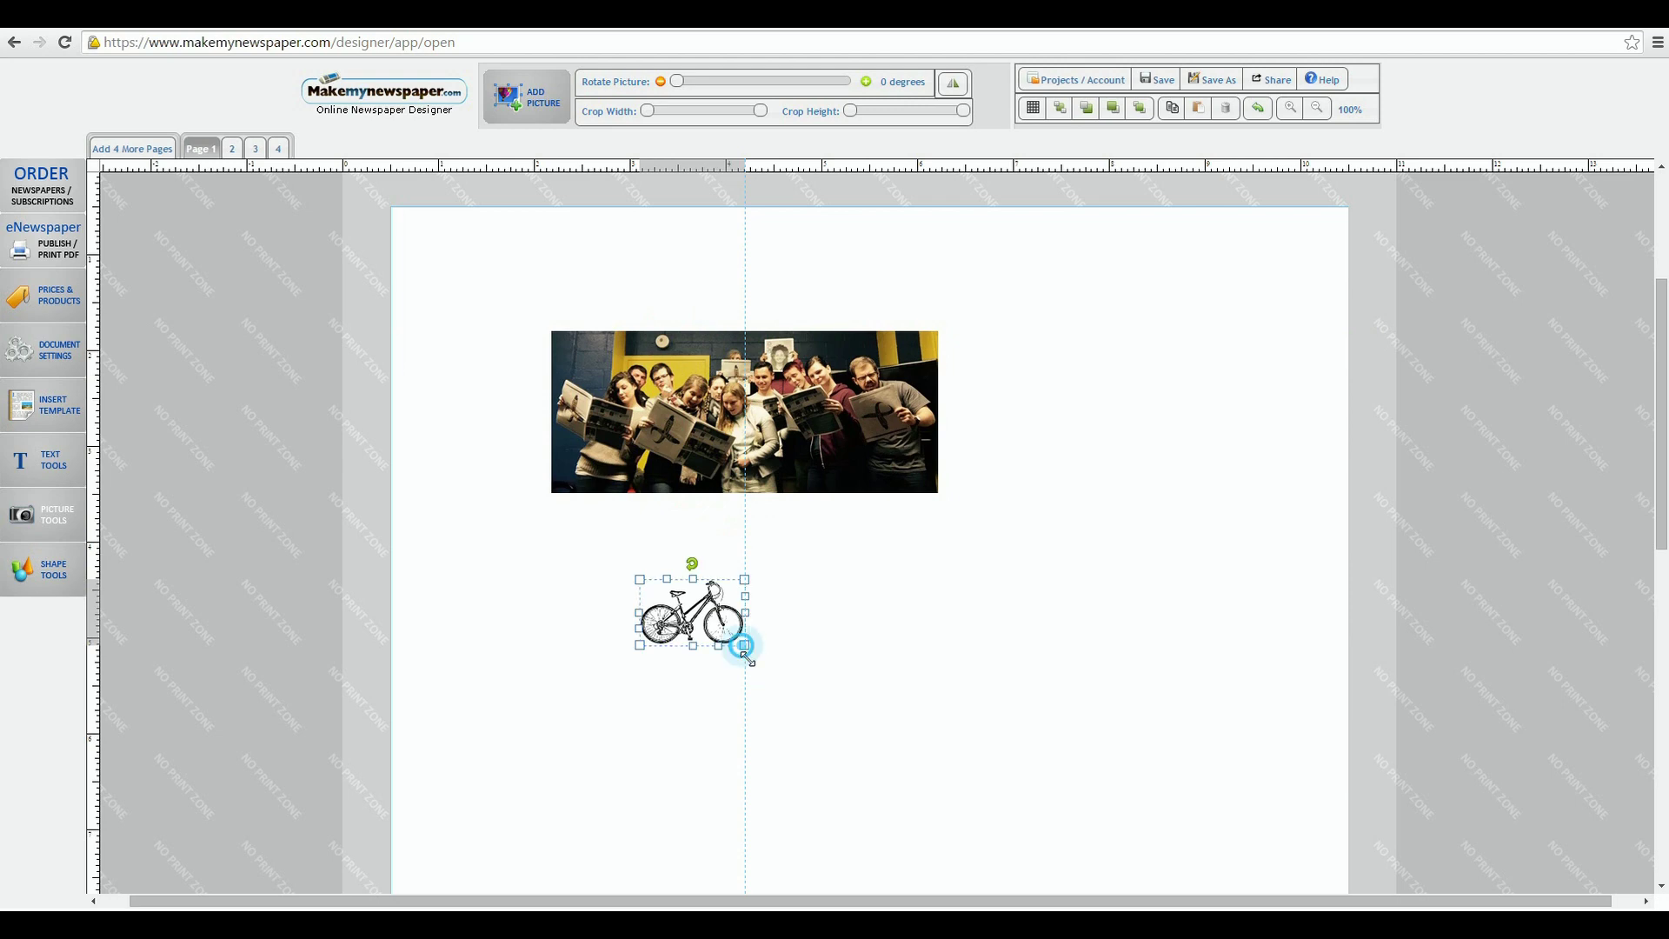
left_click_drag(747, 659, 969, 786)
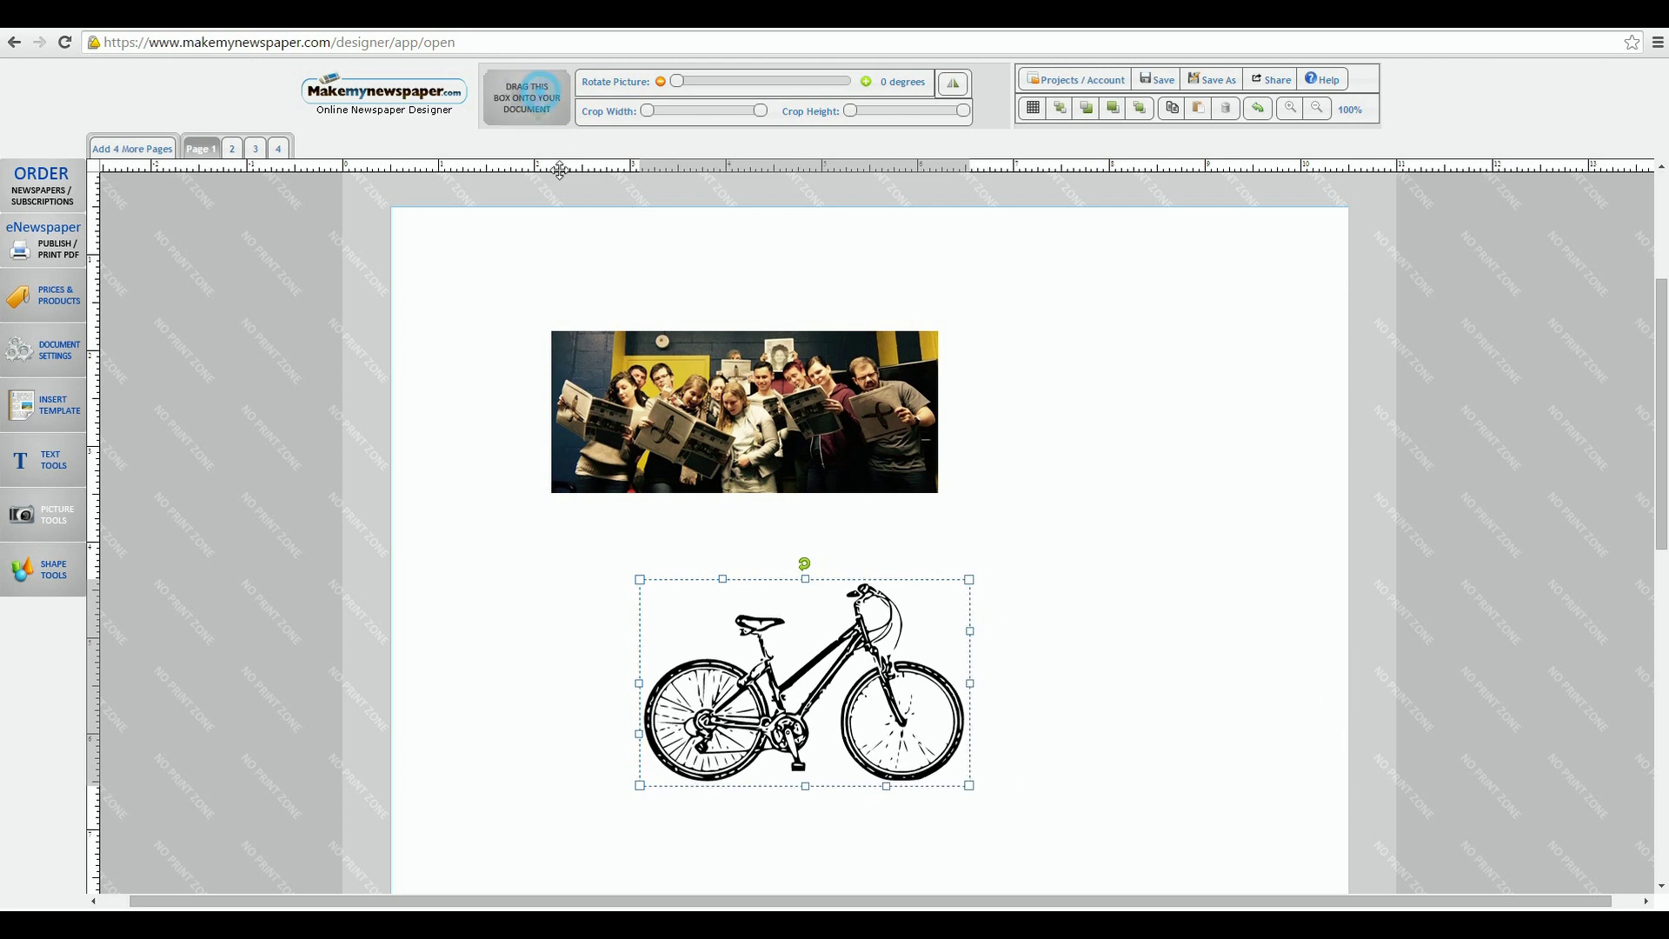
left_click_drag(526, 97, 603, 370)
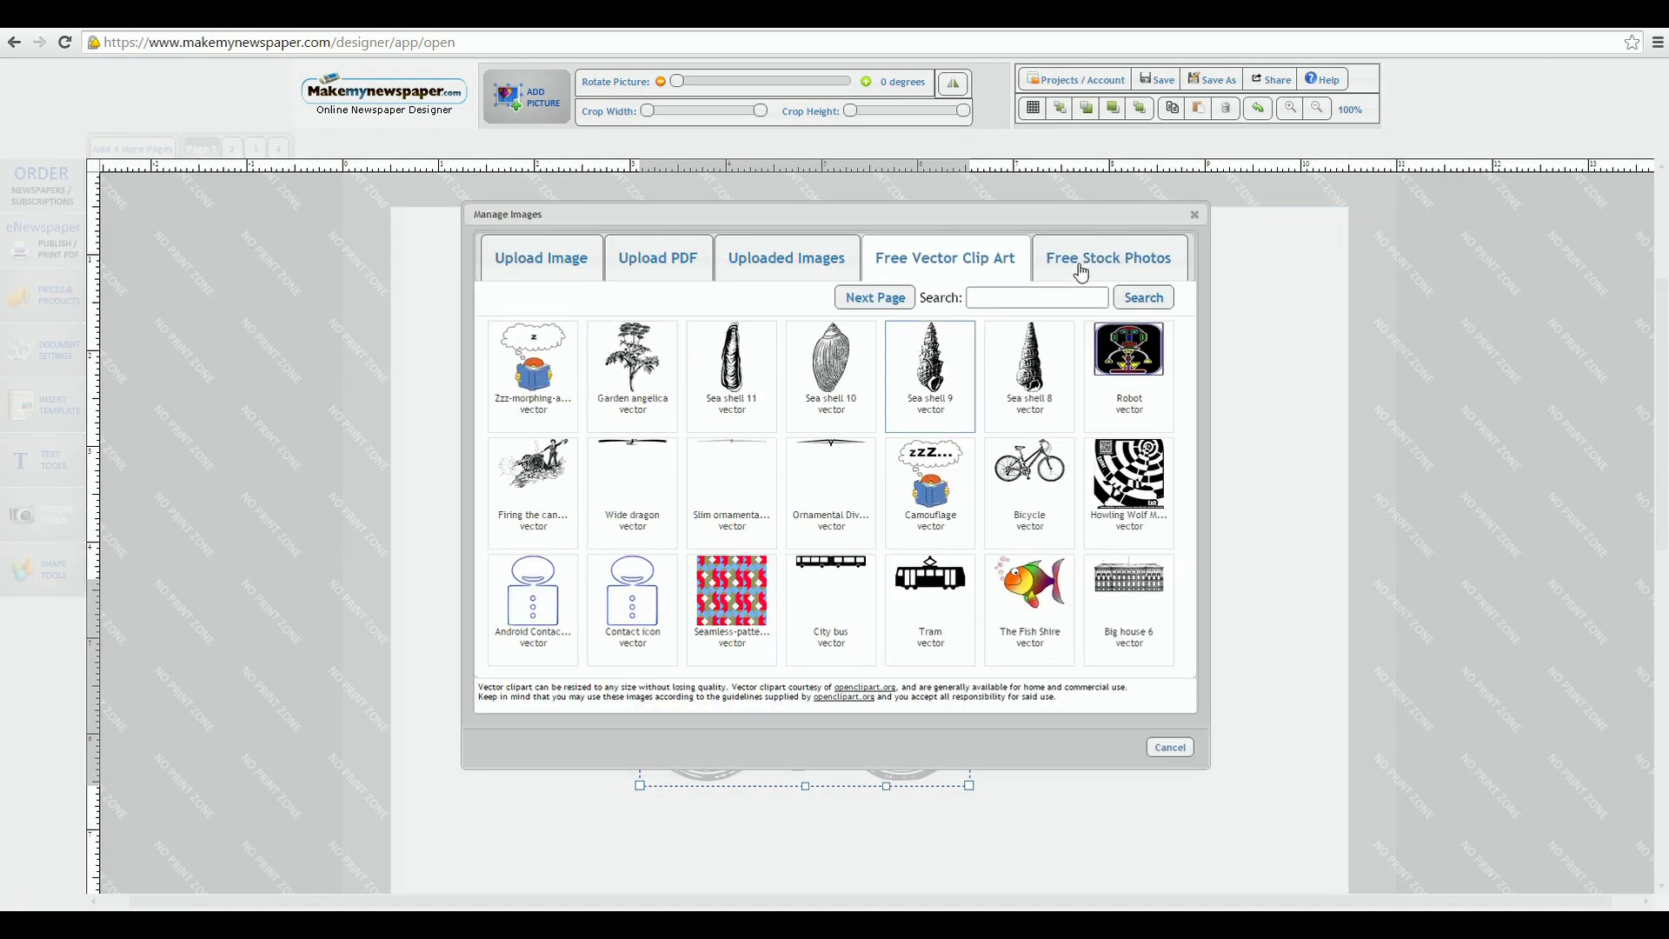
left_click(1102, 254)
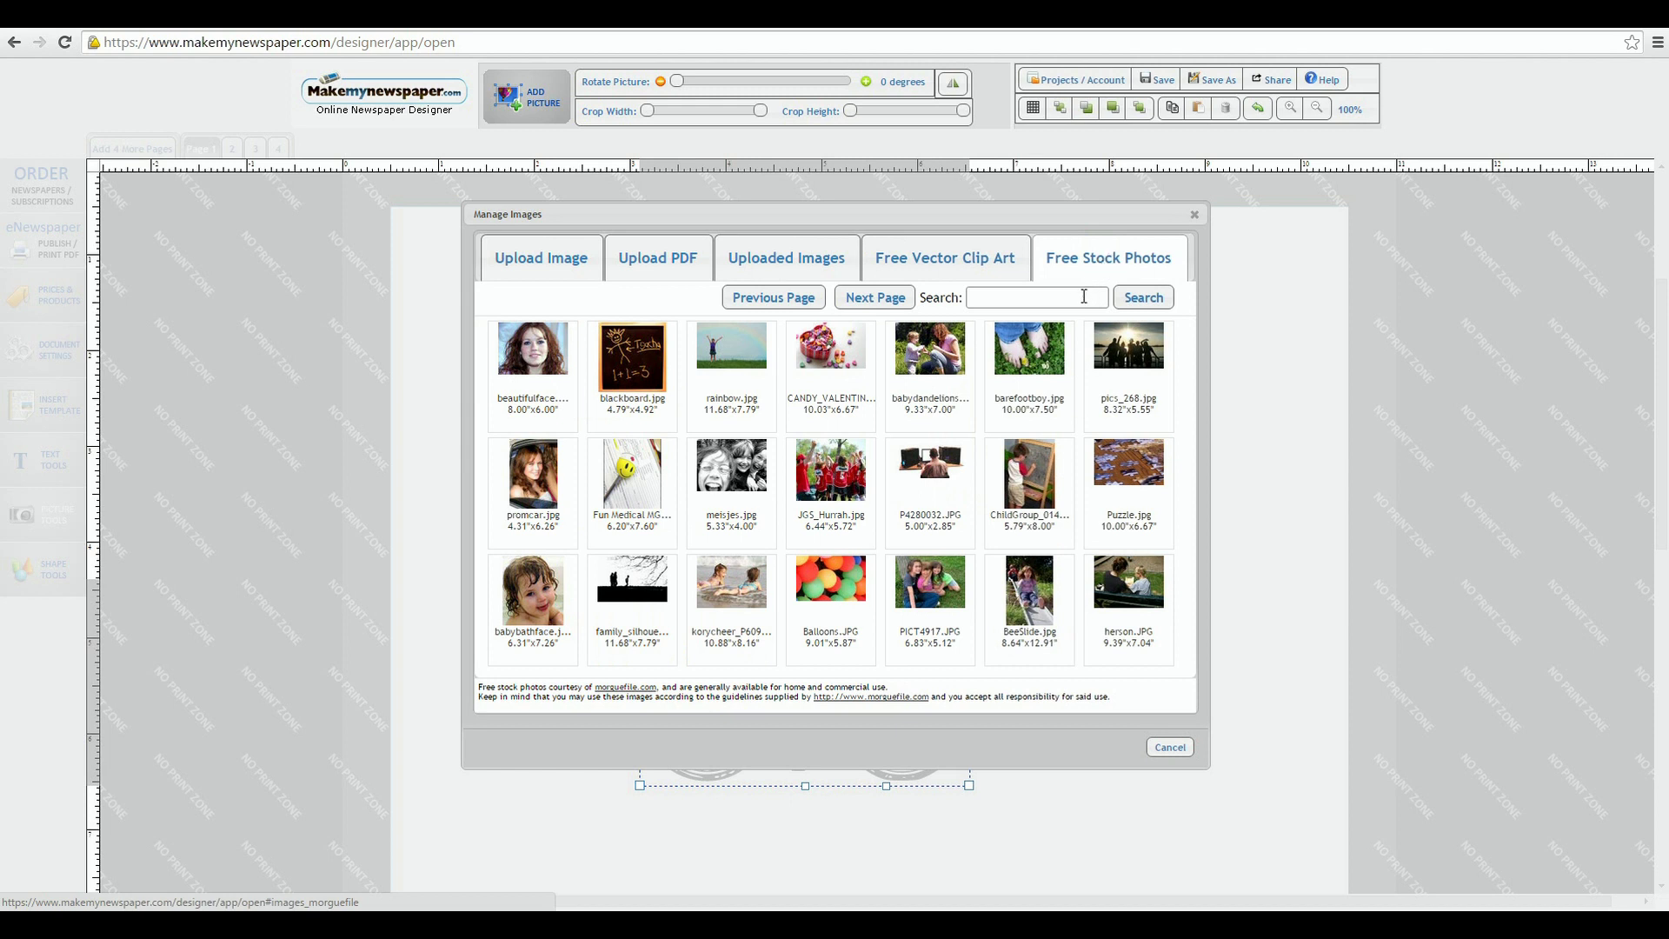
left_click(1171, 749)
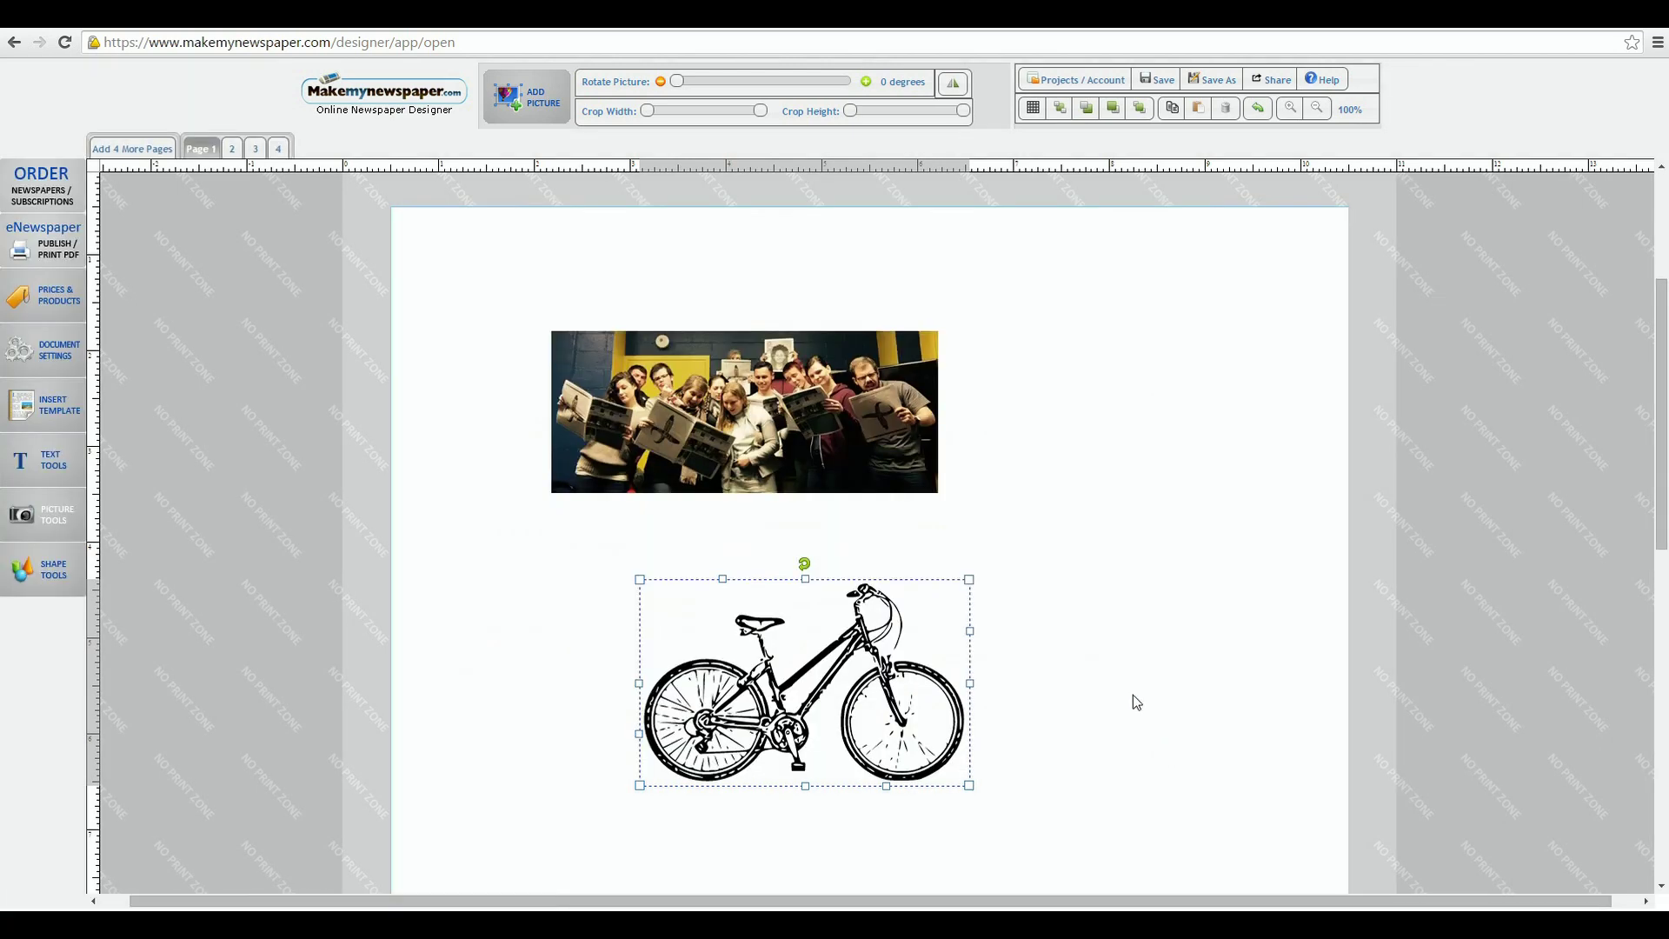
Enlarge the group photo with its resize handles and tilt it to 4 degrees.
left_click(789, 430)
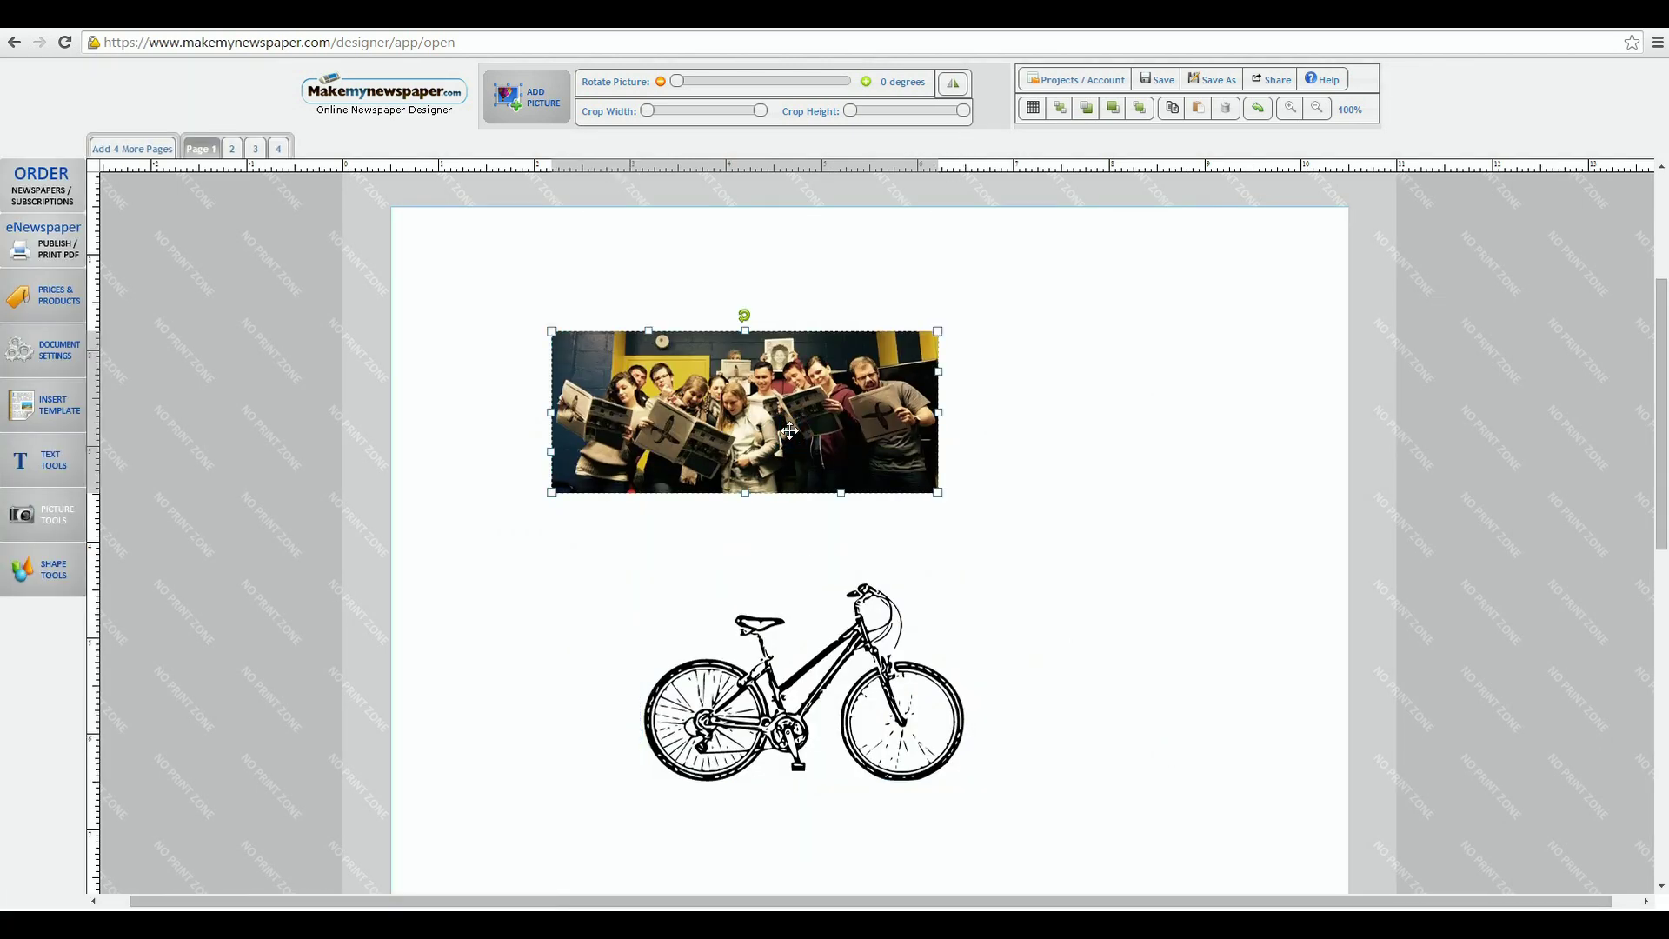
left_click_drag(938, 492, 998, 519)
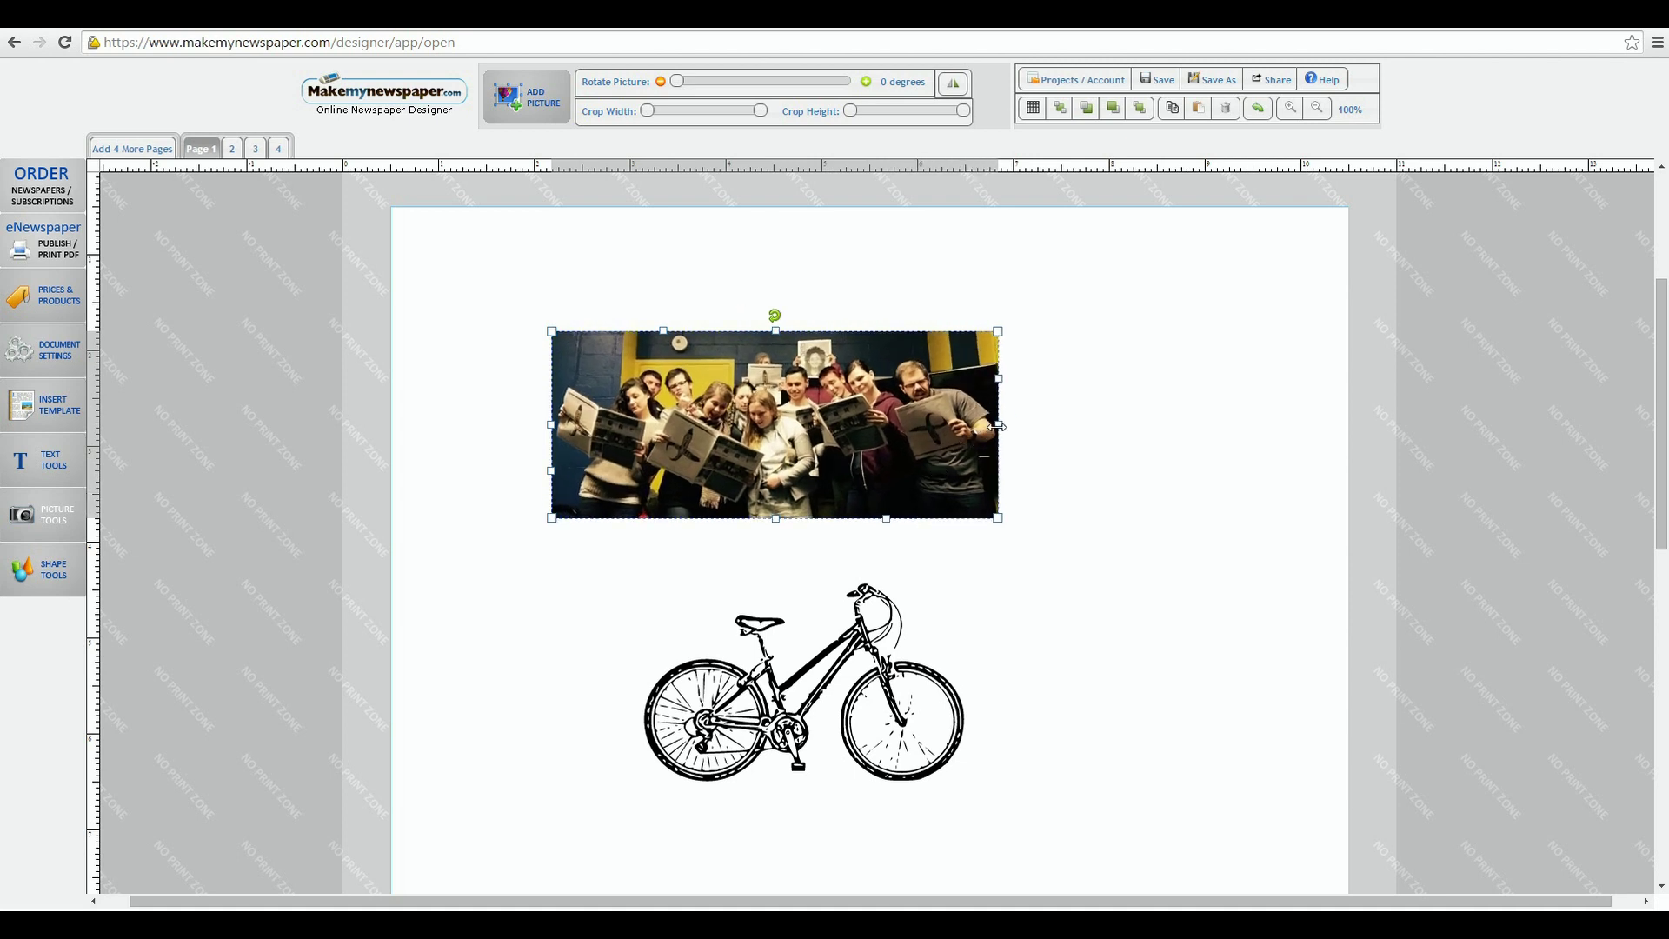
mouse_move(998, 426)
left_mouse_down()
mouse_move(942, 428)
mouse_move(988, 430)
left_mouse_up()
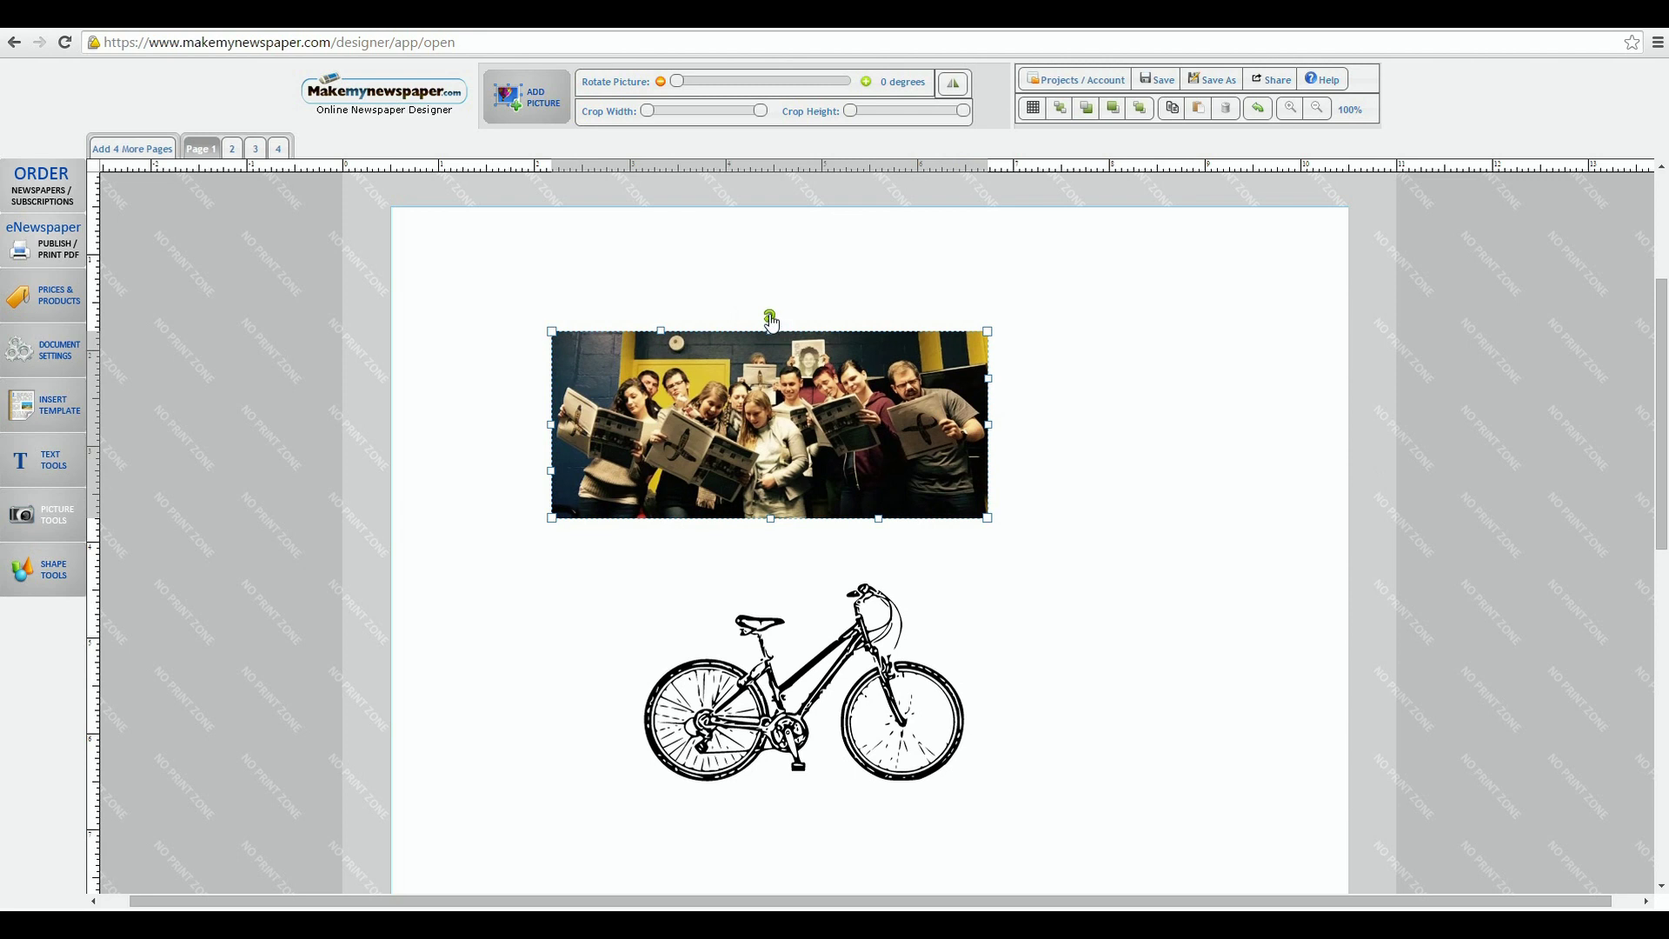
mouse_move(770, 321)
left_mouse_down()
mouse_move(701, 323)
mouse_move(785, 323)
mouse_move(771, 328)
left_mouse_up()
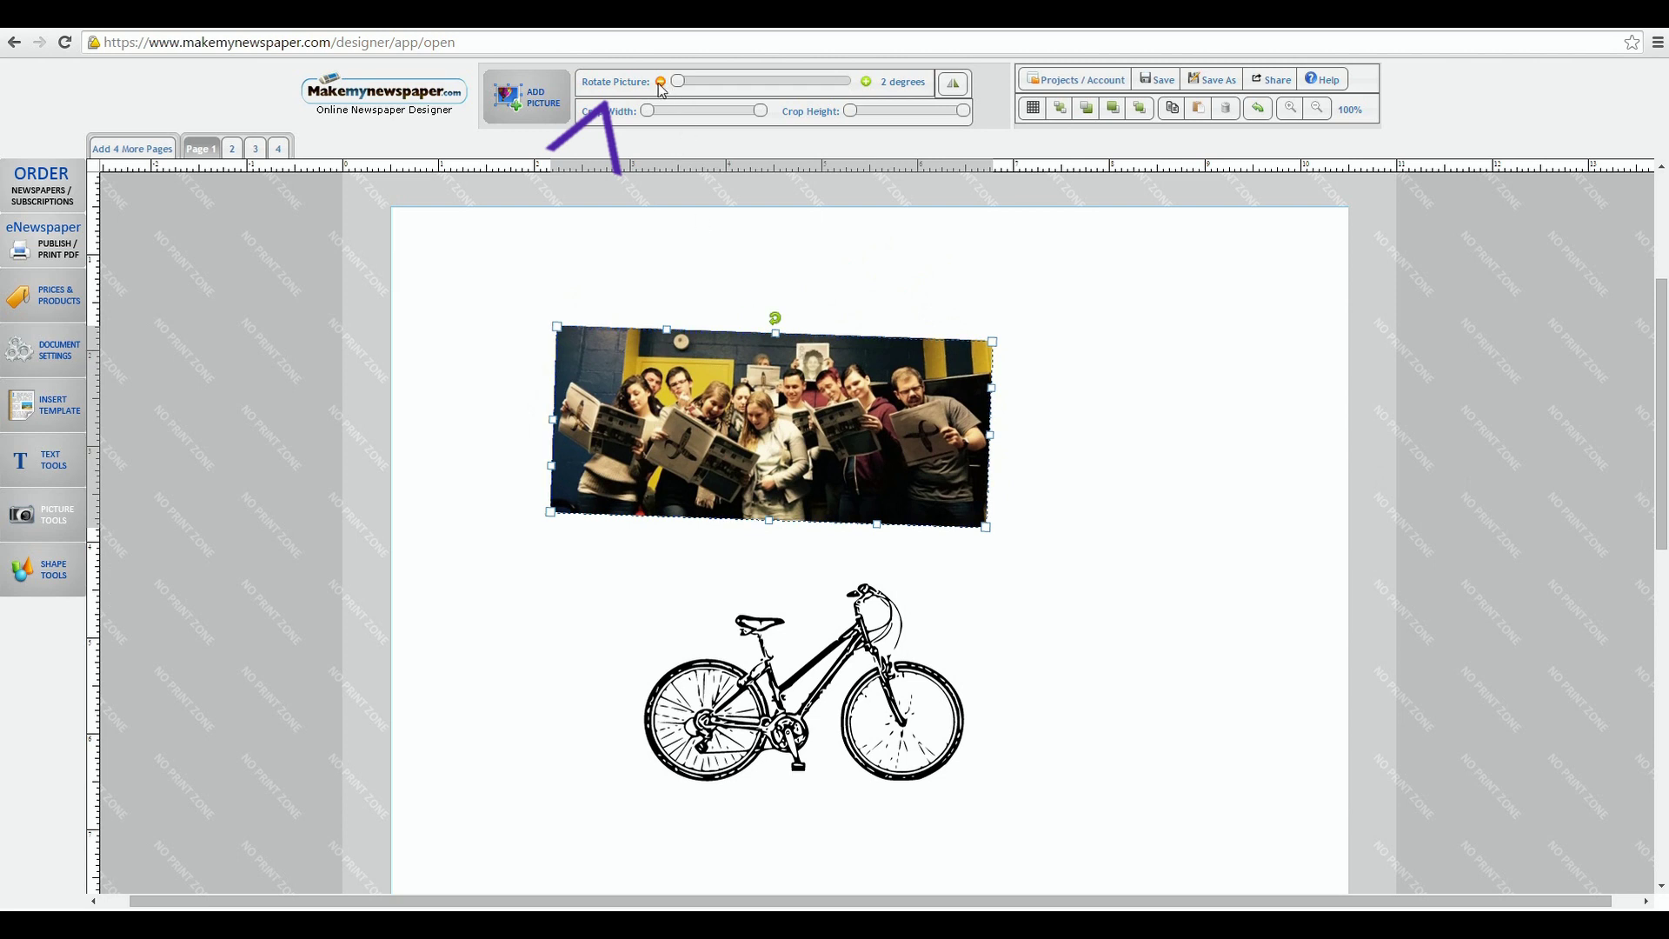
left_click(865, 82)
Bring the photo's rotation from 4 degrees back down to 0.
left_click(865, 81)
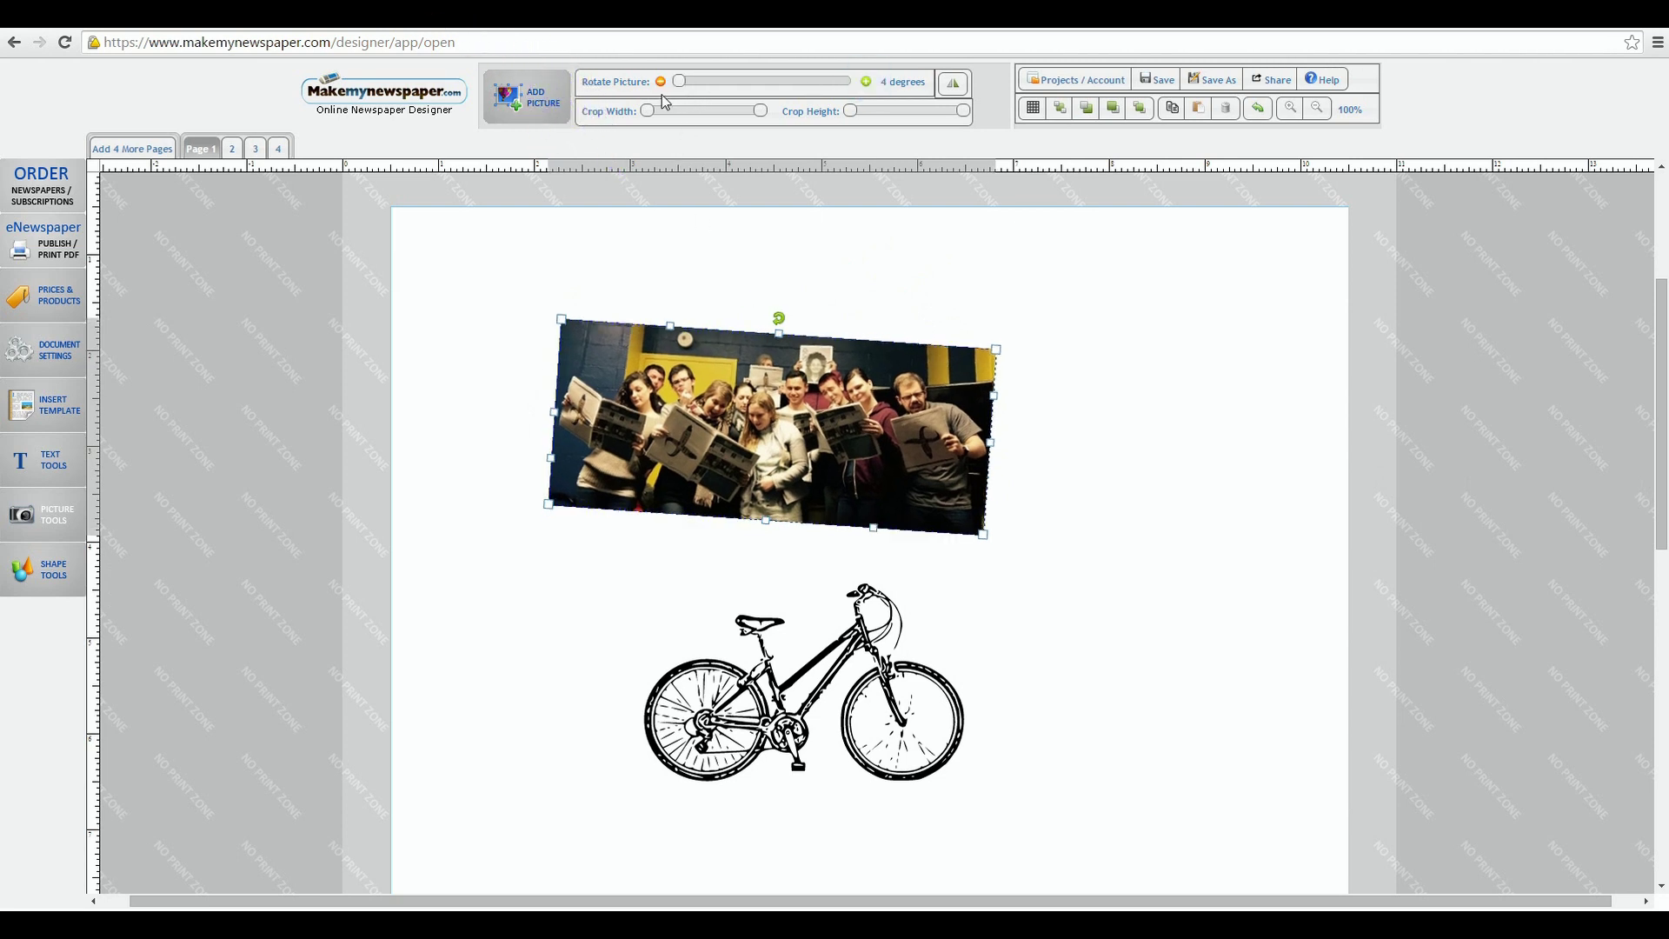
left_click(661, 82)
left_click(661, 82)
left_click(660, 82)
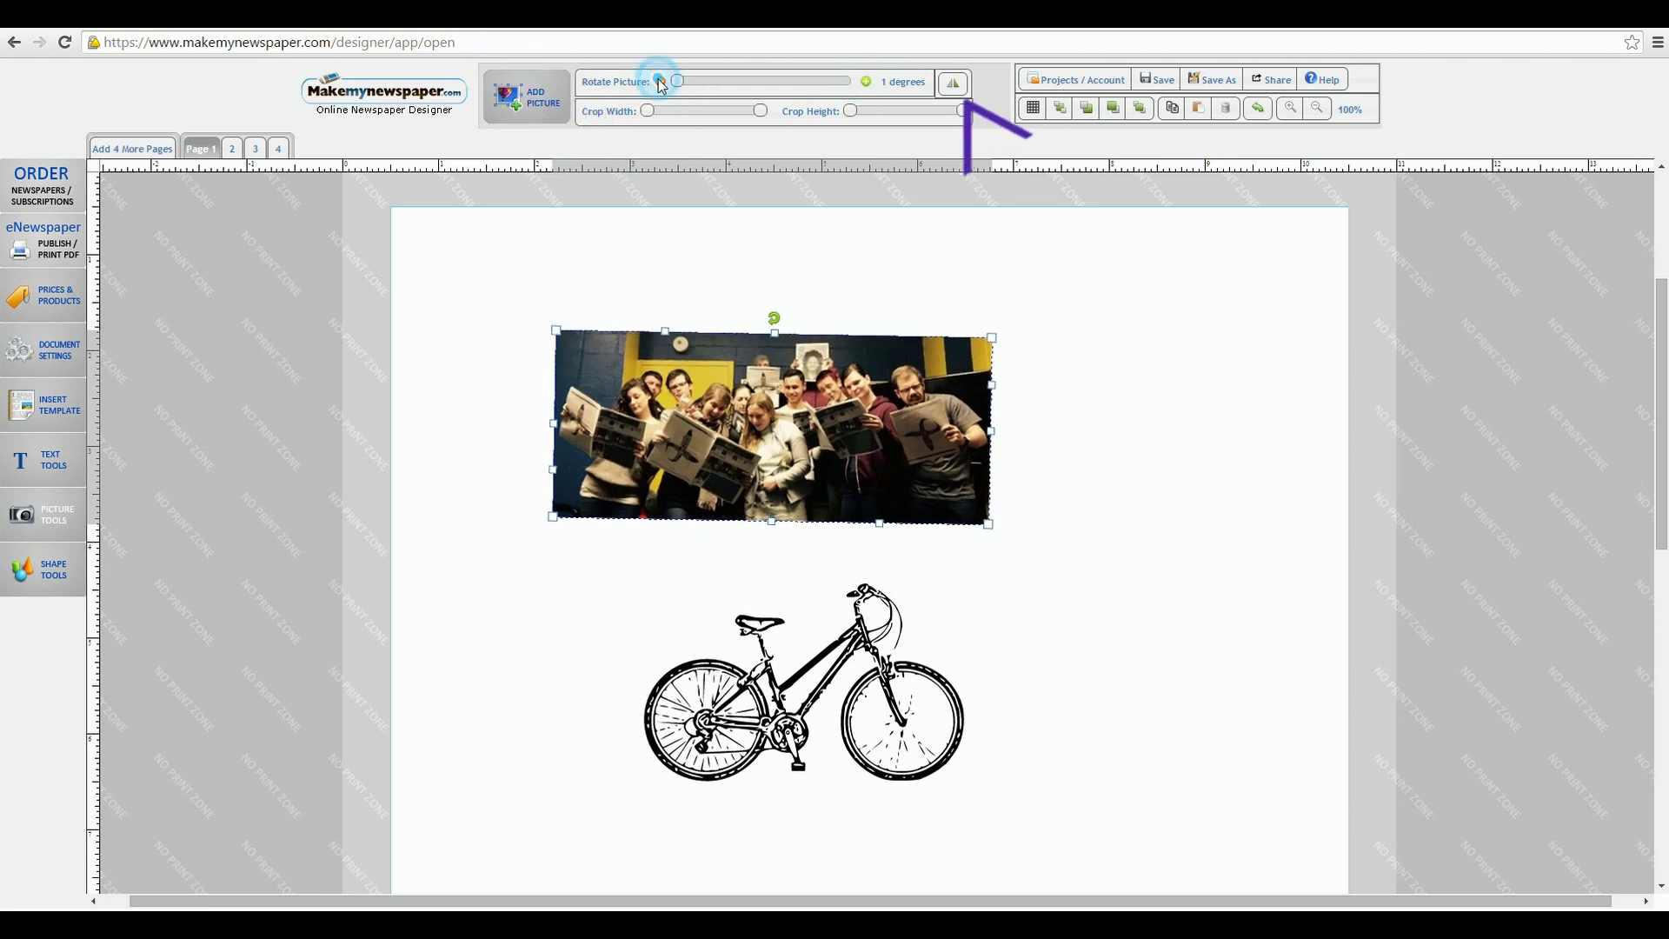
left_click(660, 81)
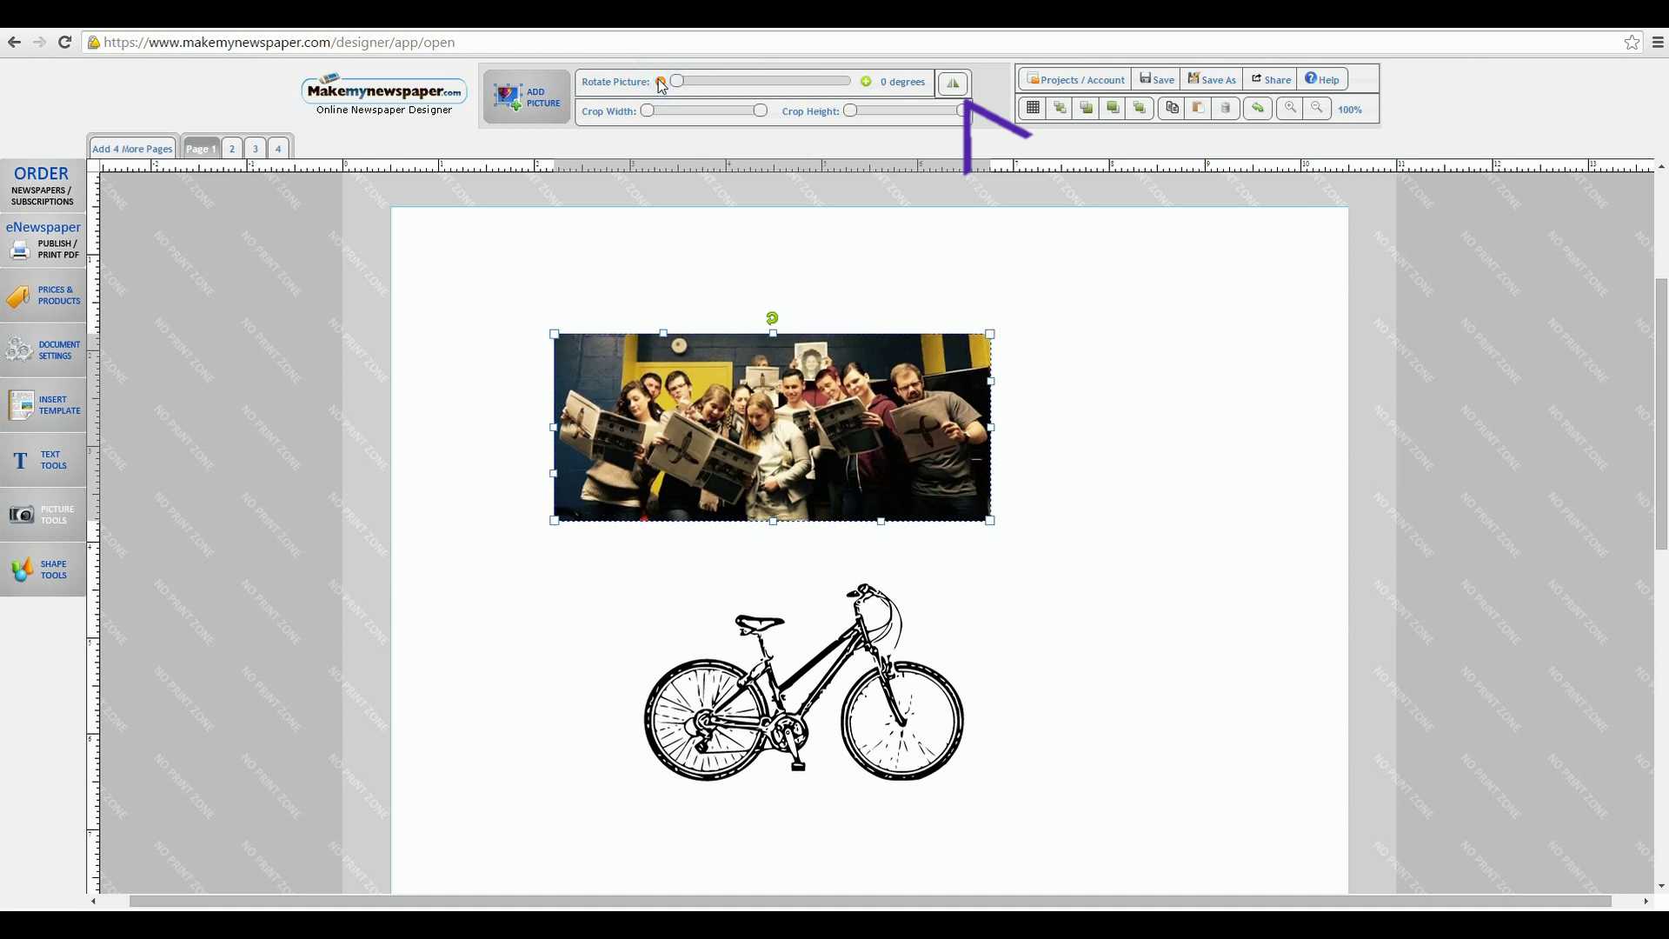
Flip the photo horizontally and back, then try cropping it from the side.
left_click(953, 86)
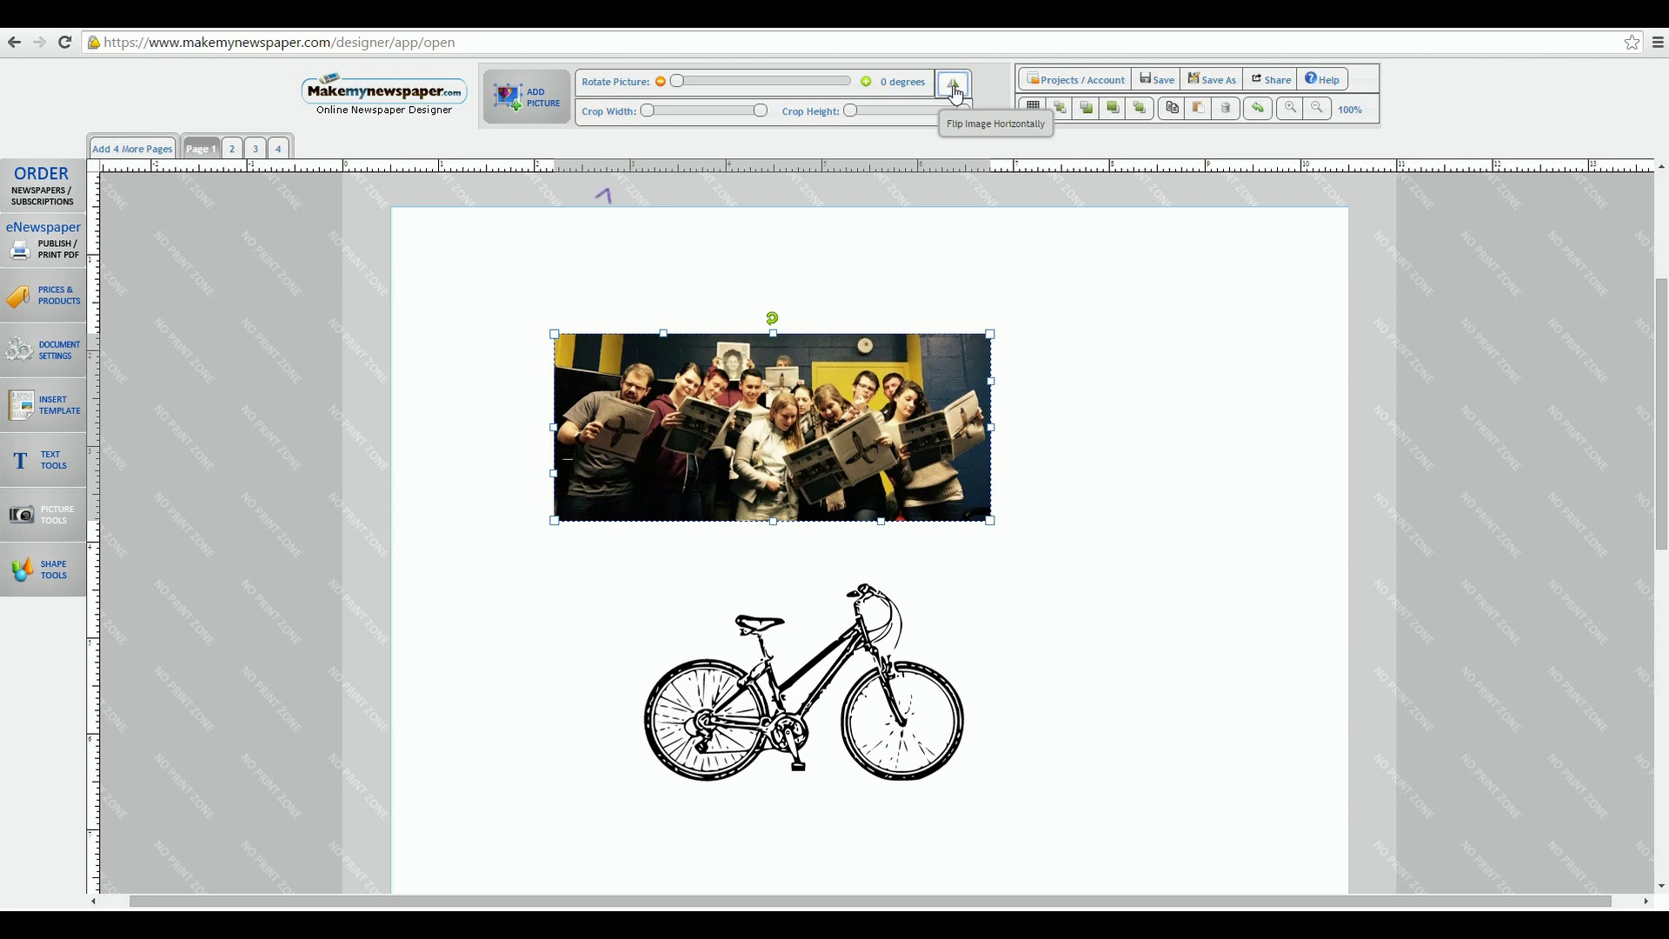
left_click(954, 87)
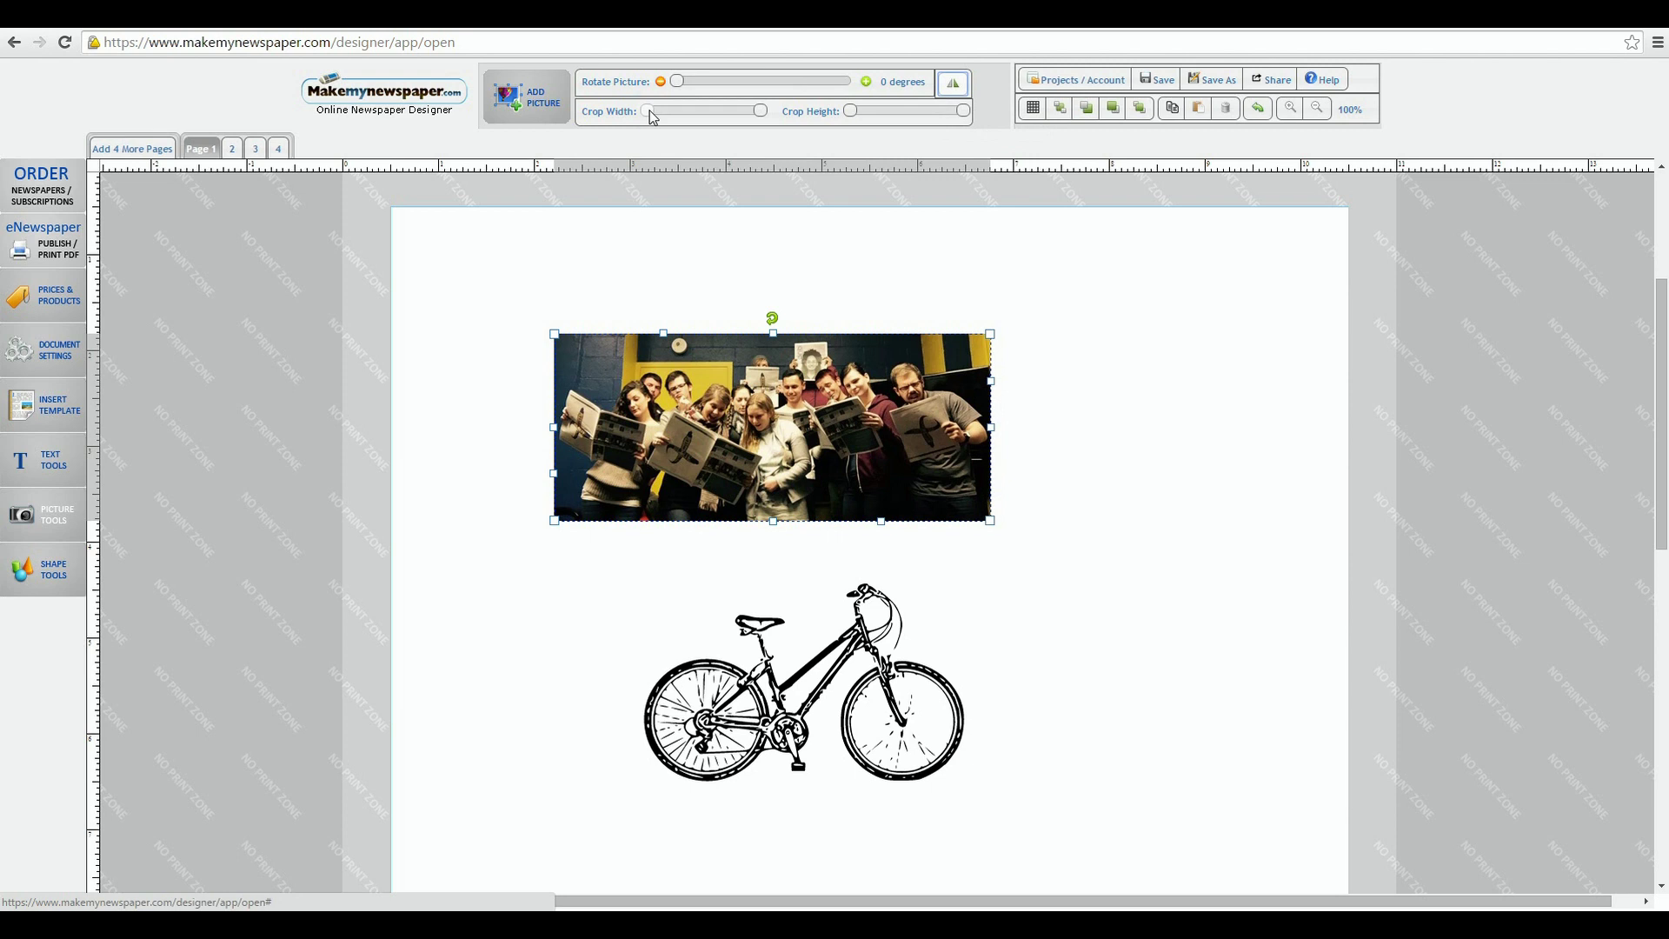
left_click_drag(649, 111, 620, 130)
Crop the top off the photo and shift it slightly up and left.
mouse_move(851, 111)
left_mouse_down()
mouse_move(904, 113)
mouse_move(866, 121)
left_mouse_up()
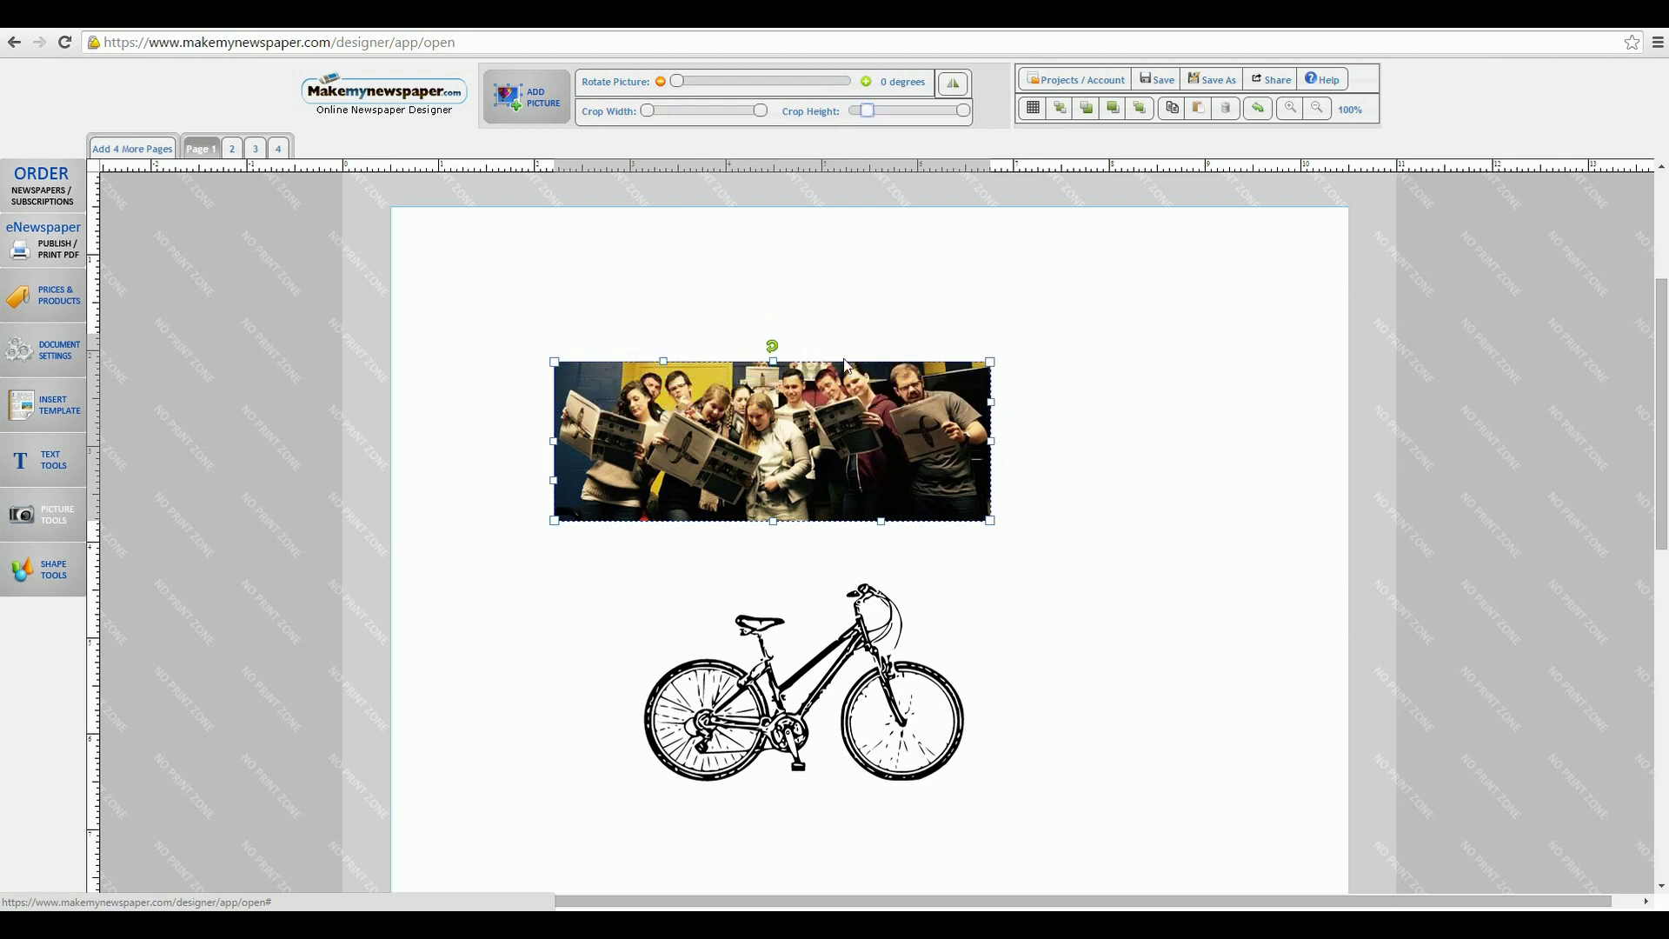
left_click_drag(830, 404, 804, 365)
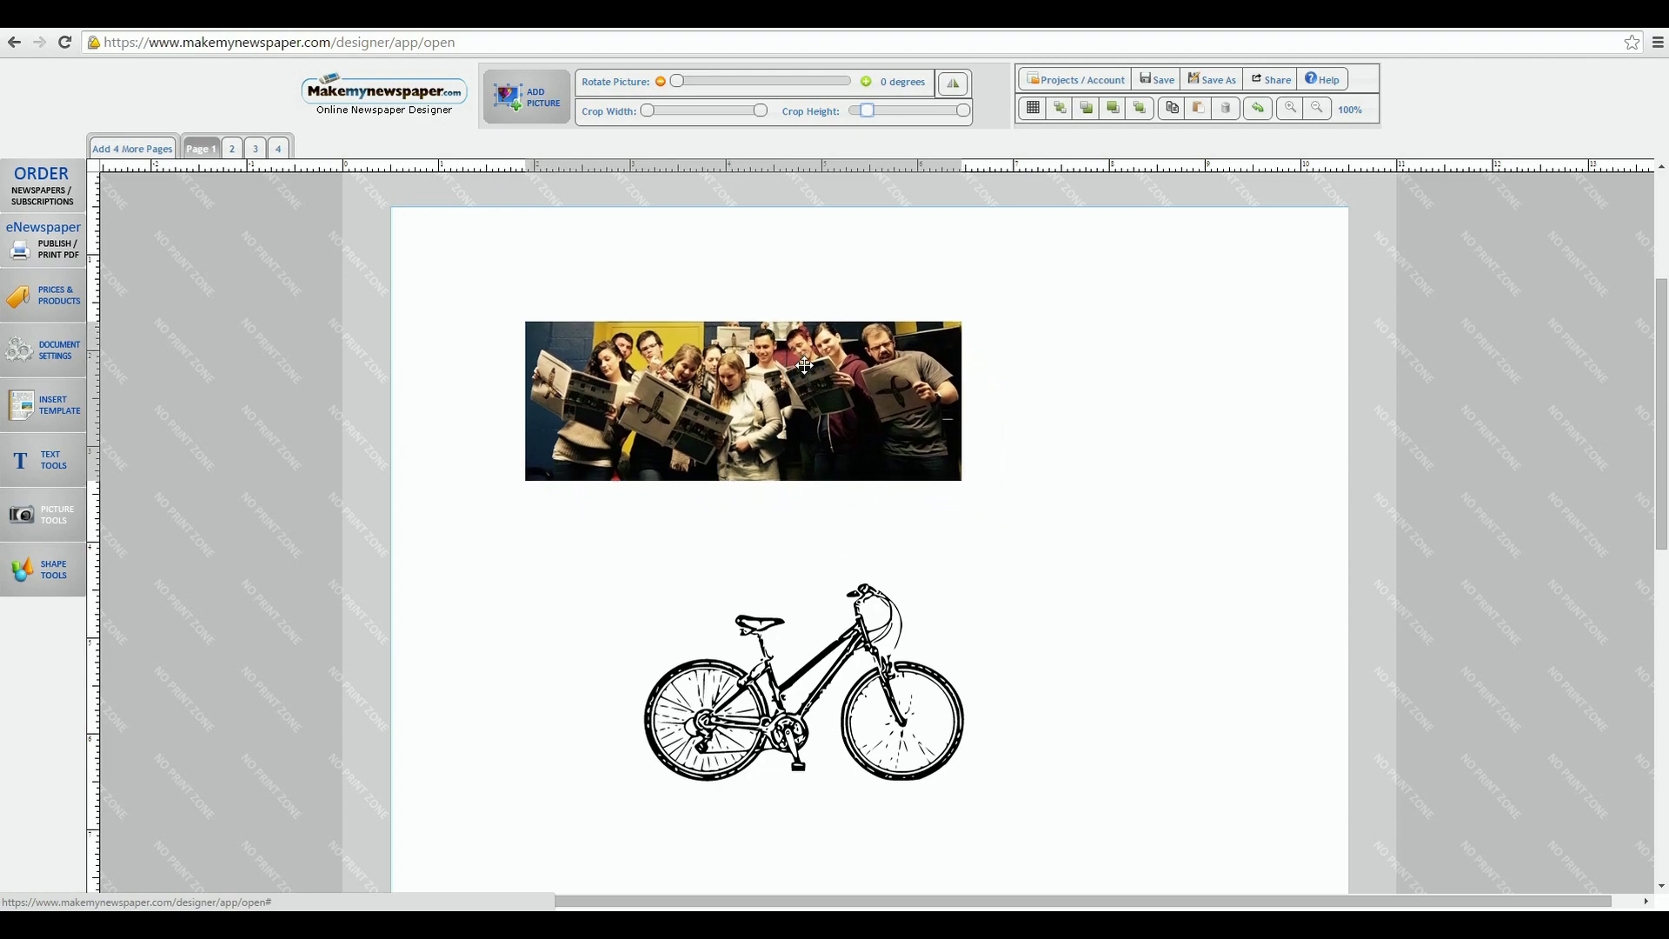
left_click(804, 366)
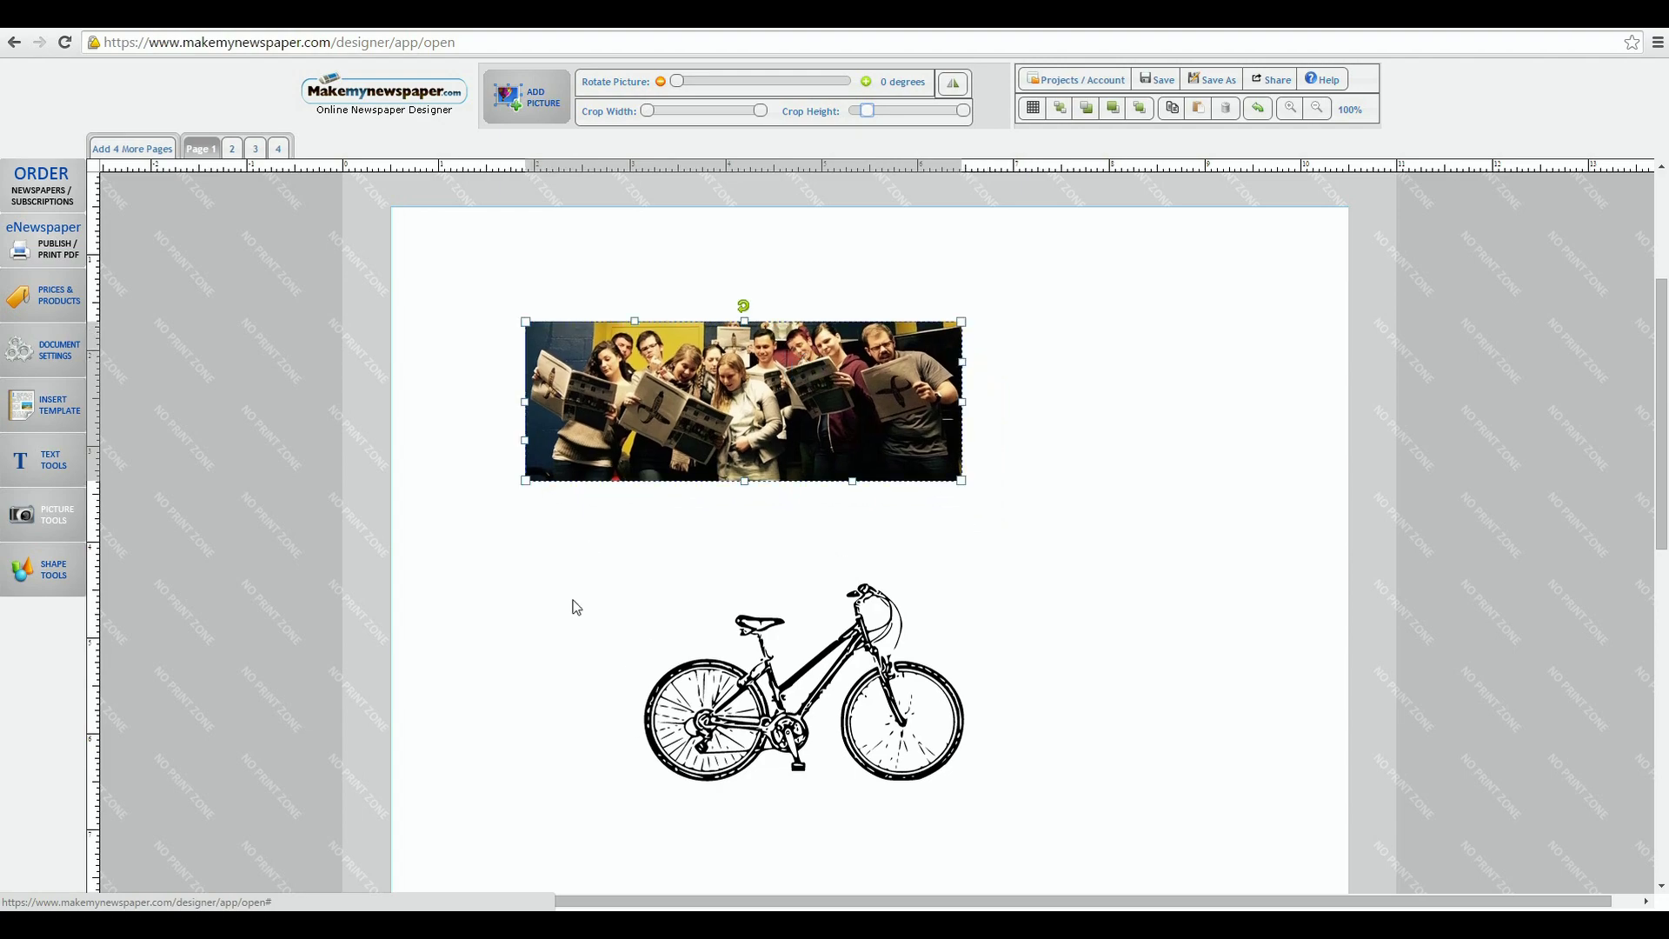